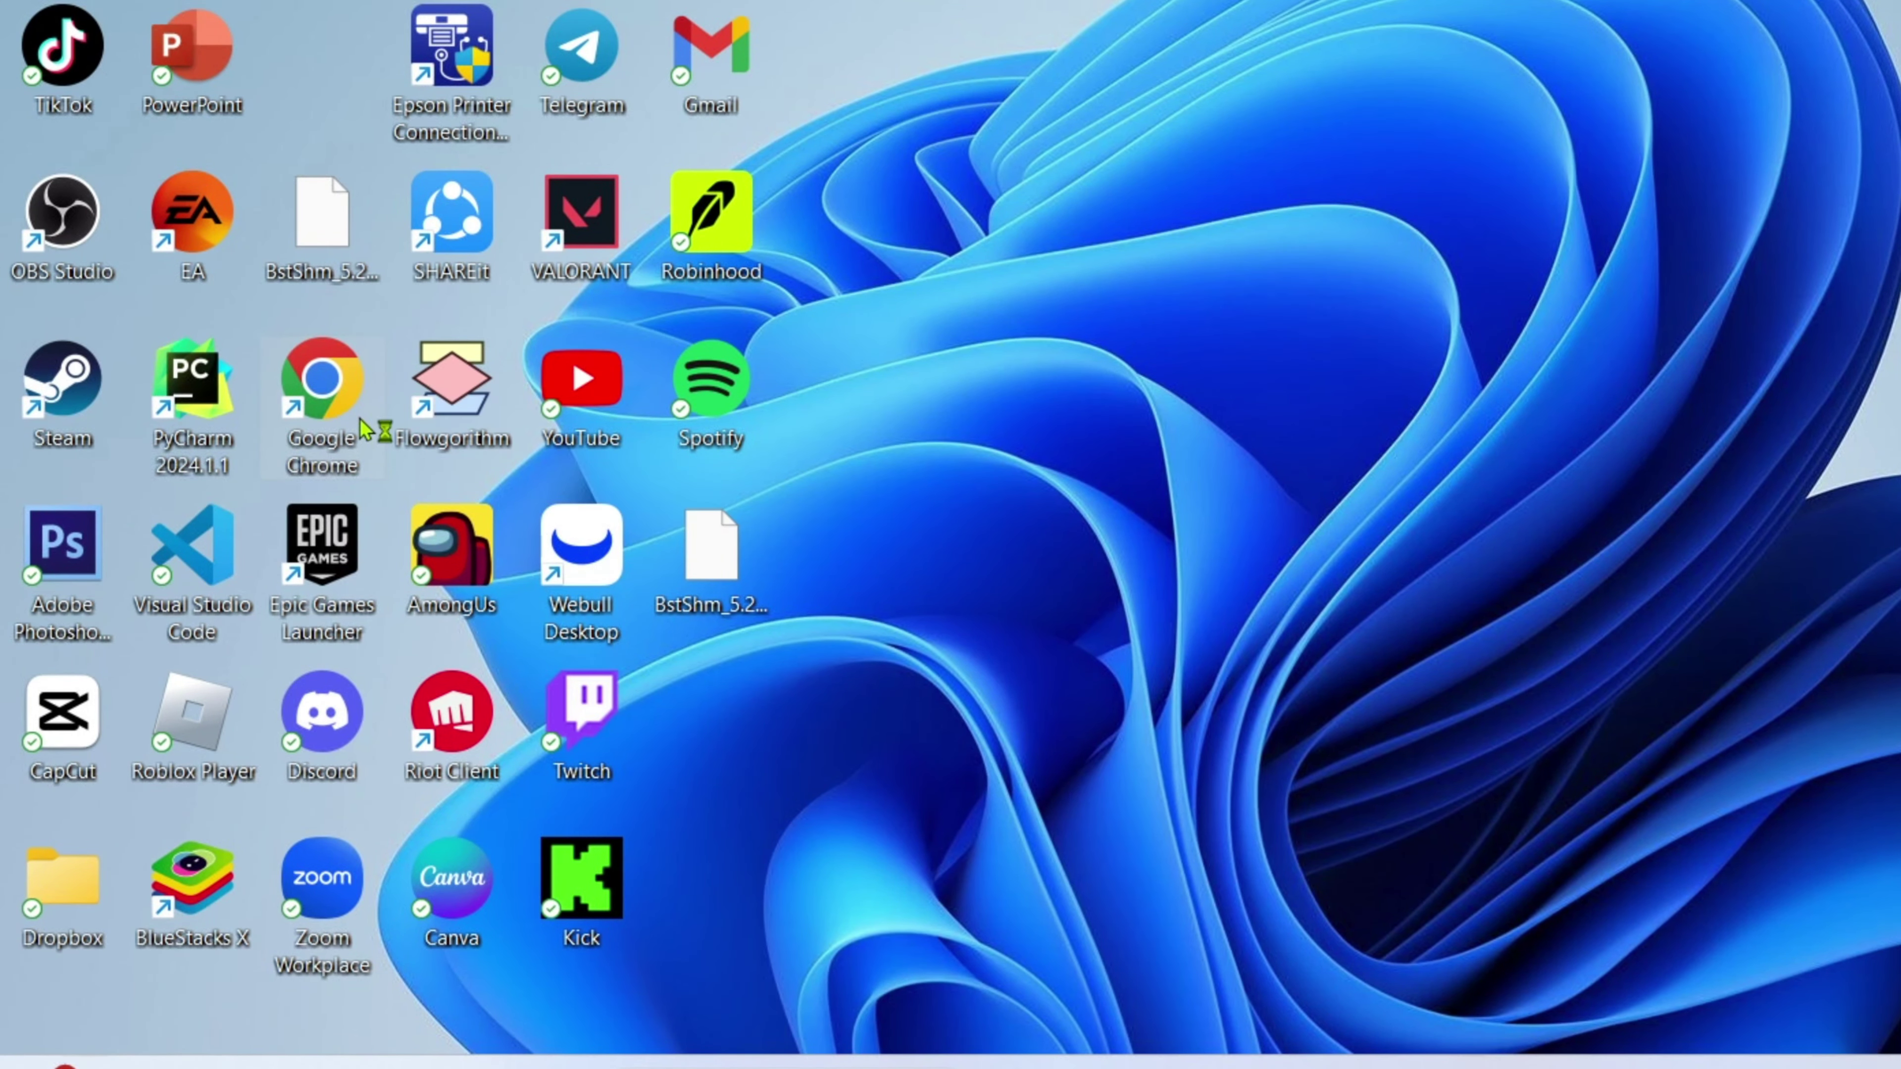
- Open Google Chrome and go to the jetbrains.com website
double_click(359, 418)
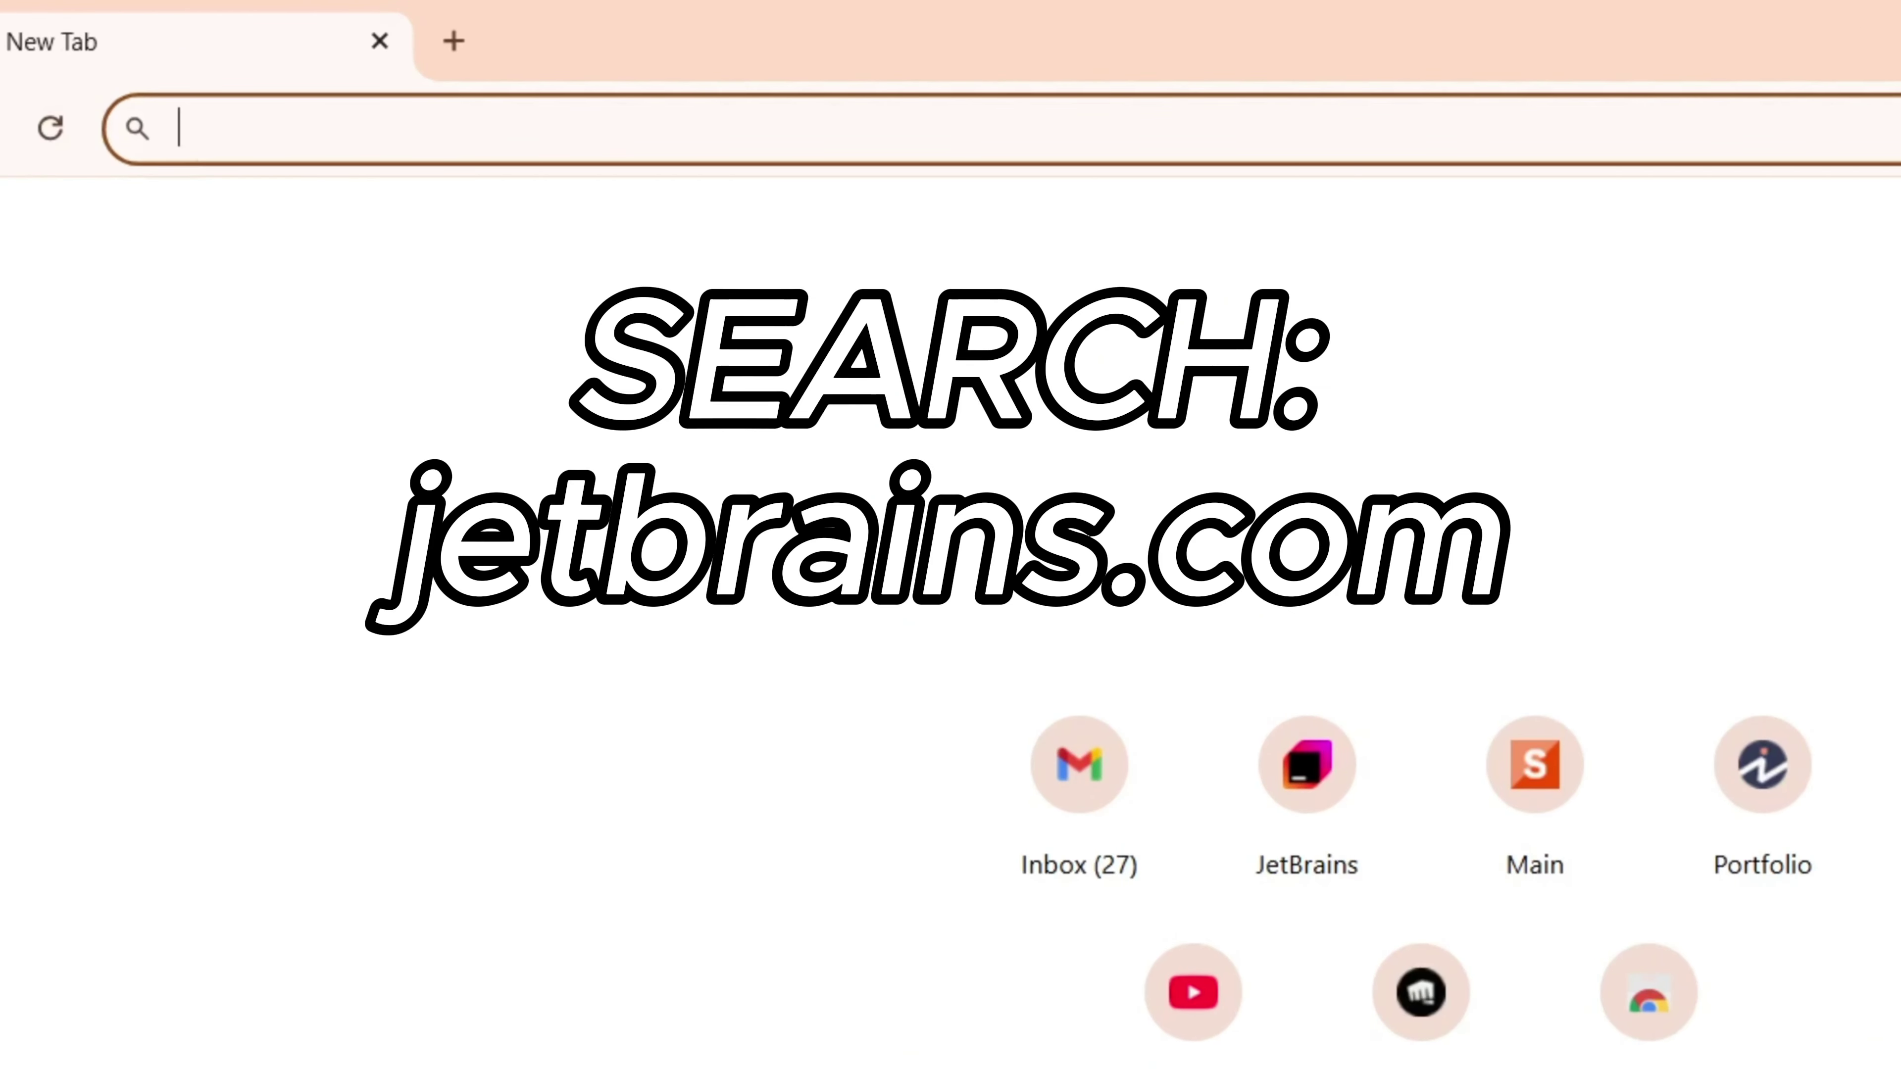
text(jetbra)
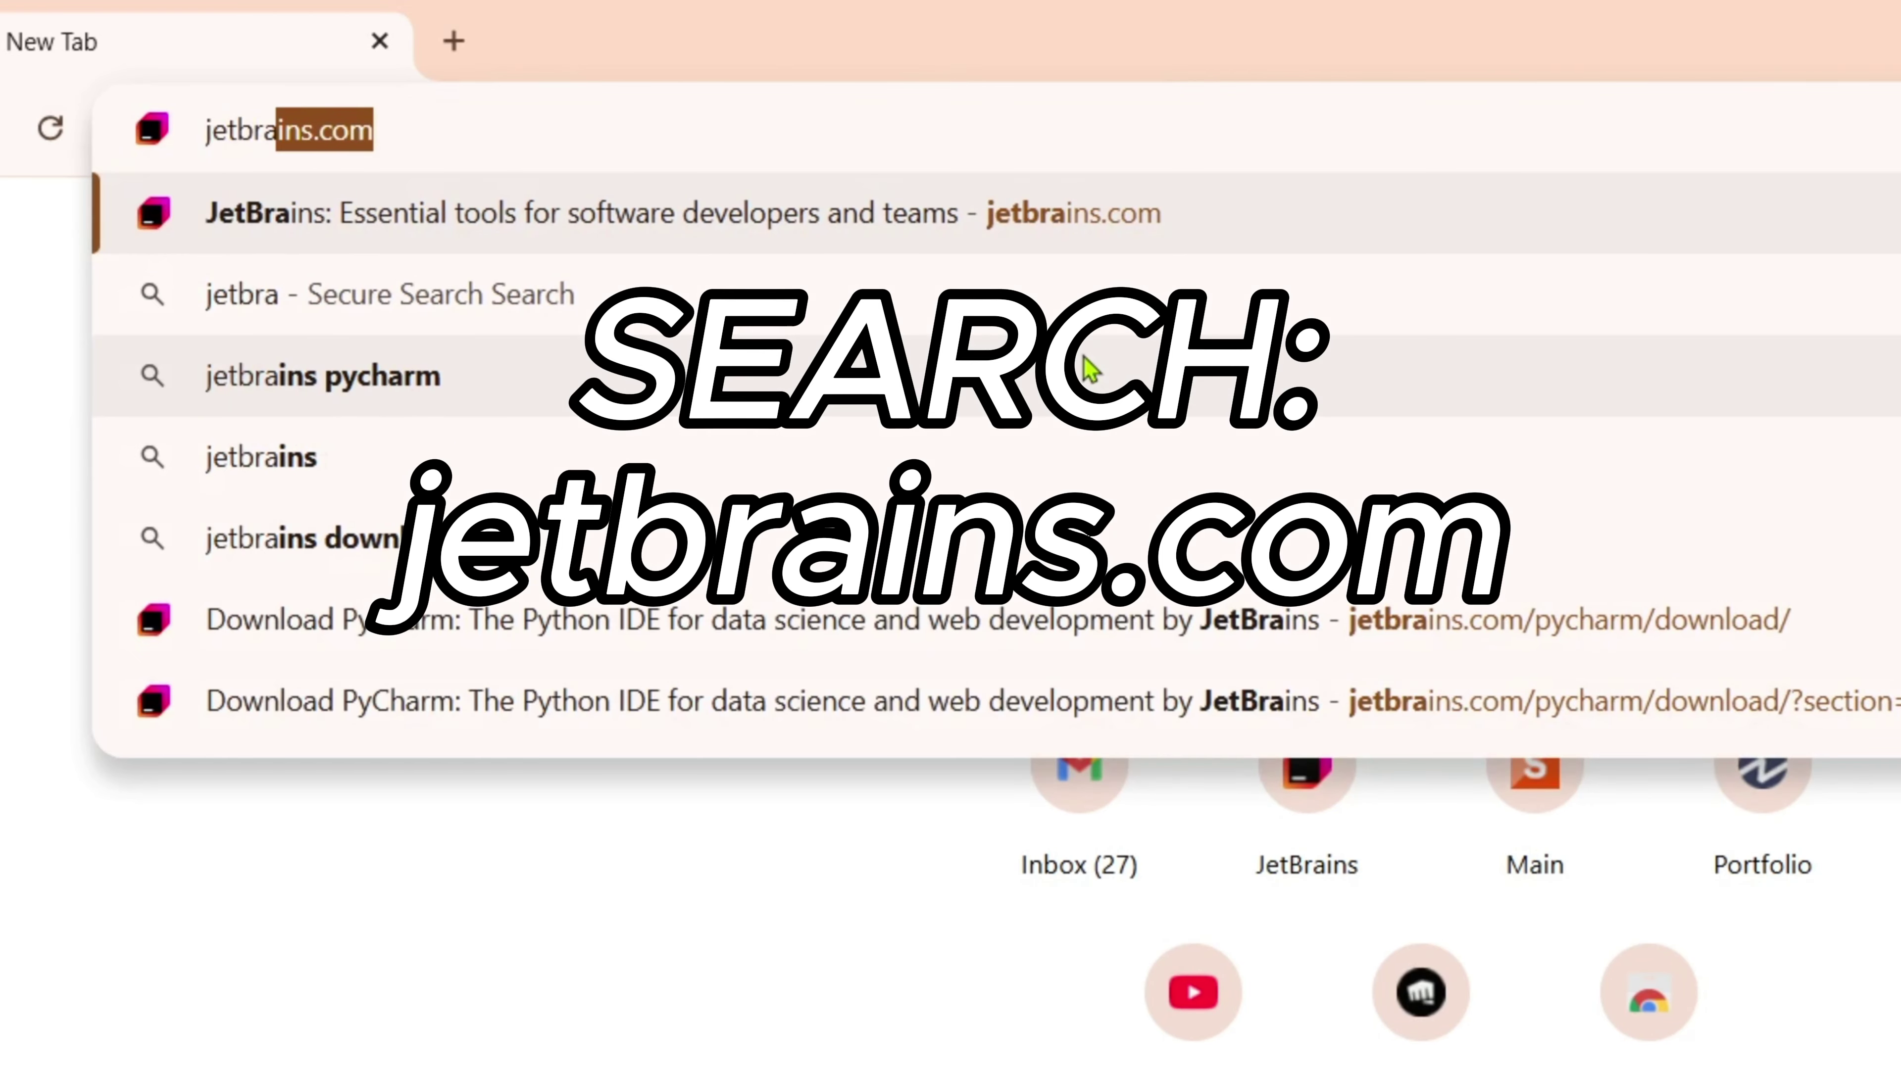
text(ins.com)
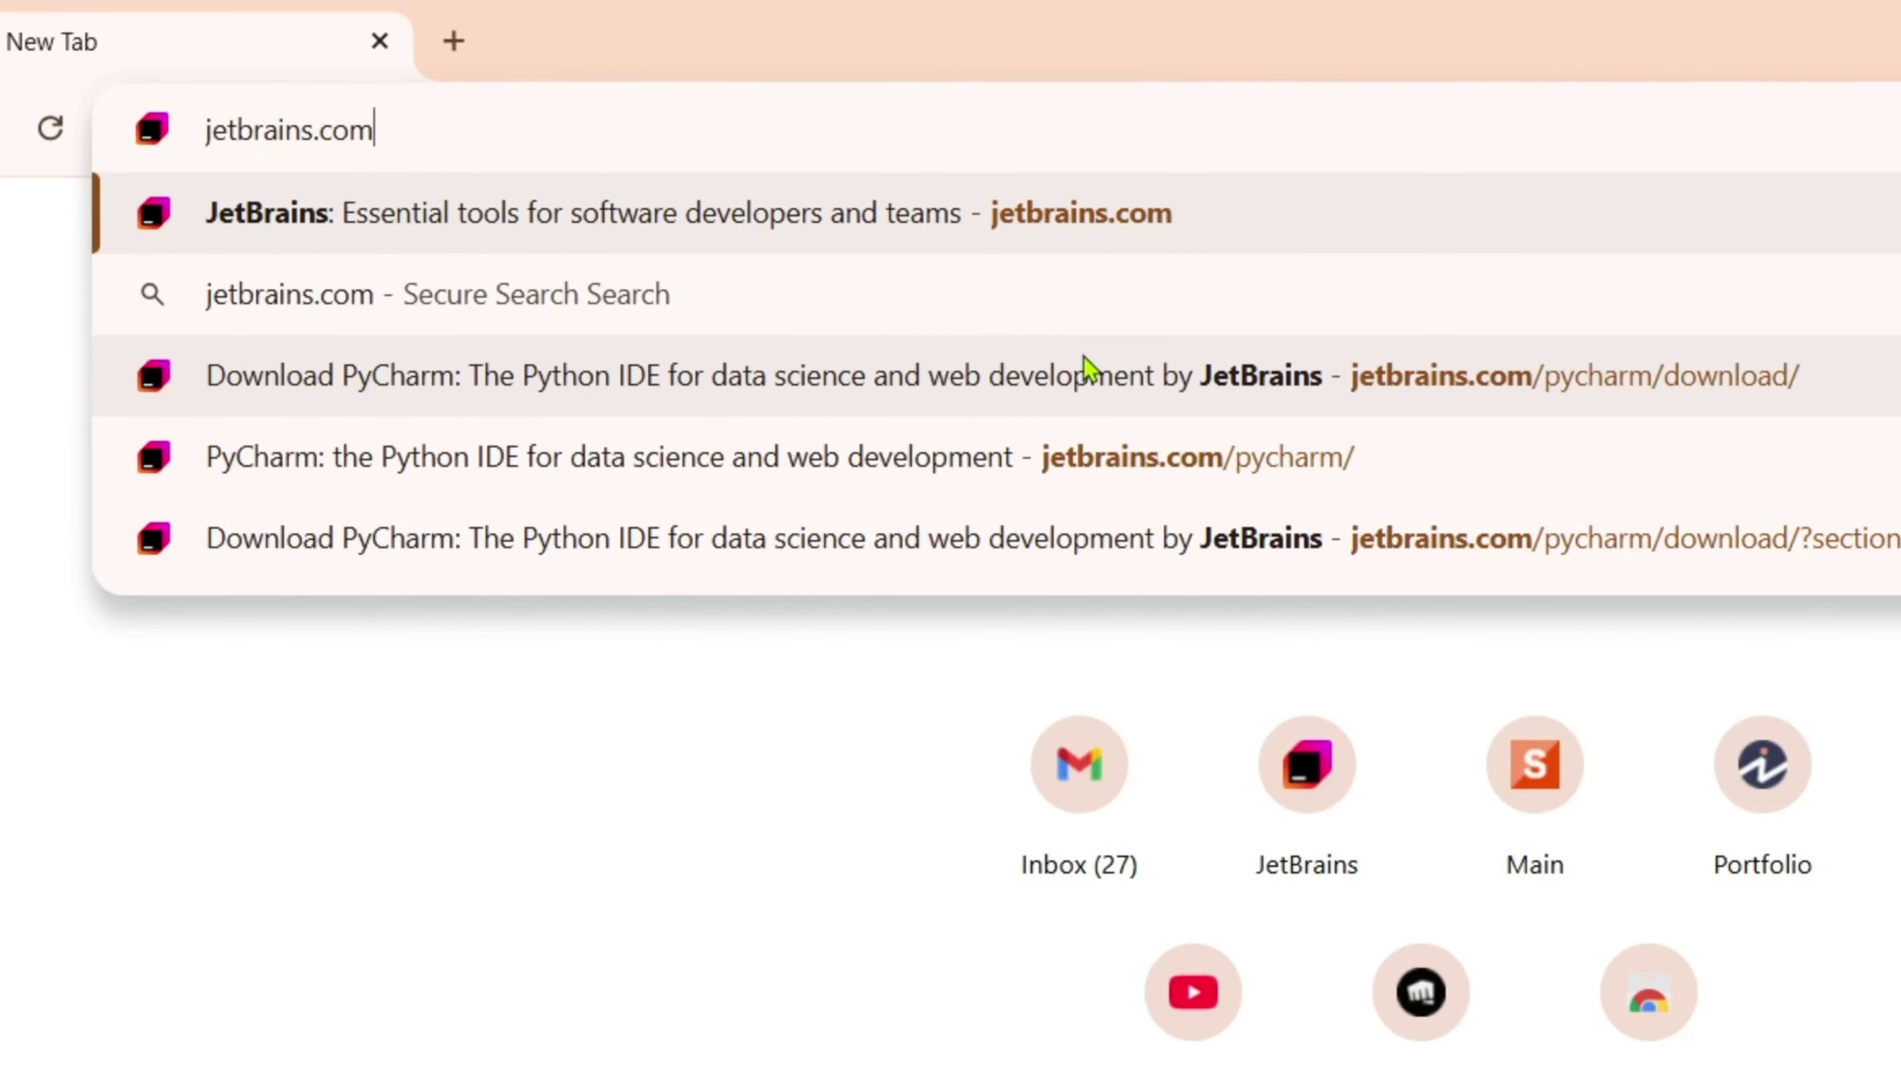
key(Return)
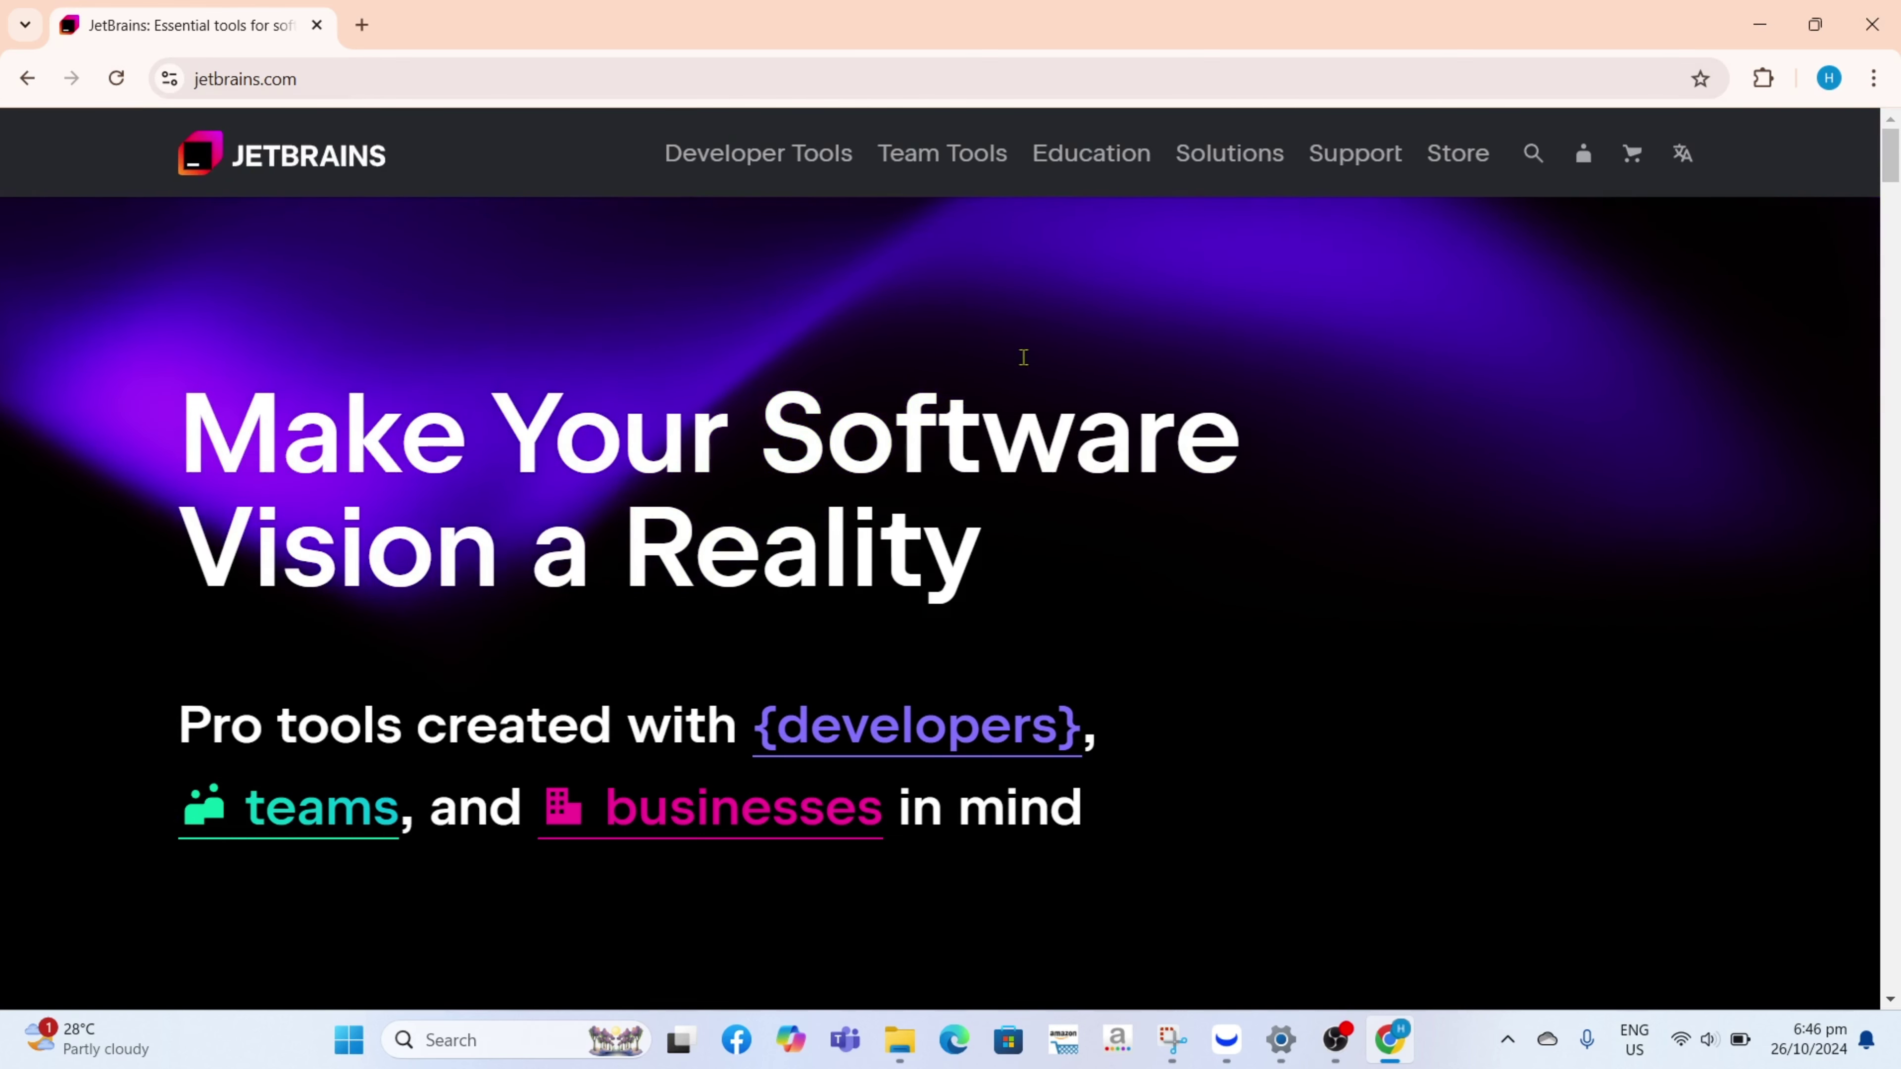
- Open the PyCharm product page from the featured developer tools and go to its download page
scroll(1019, 509, down, 10)
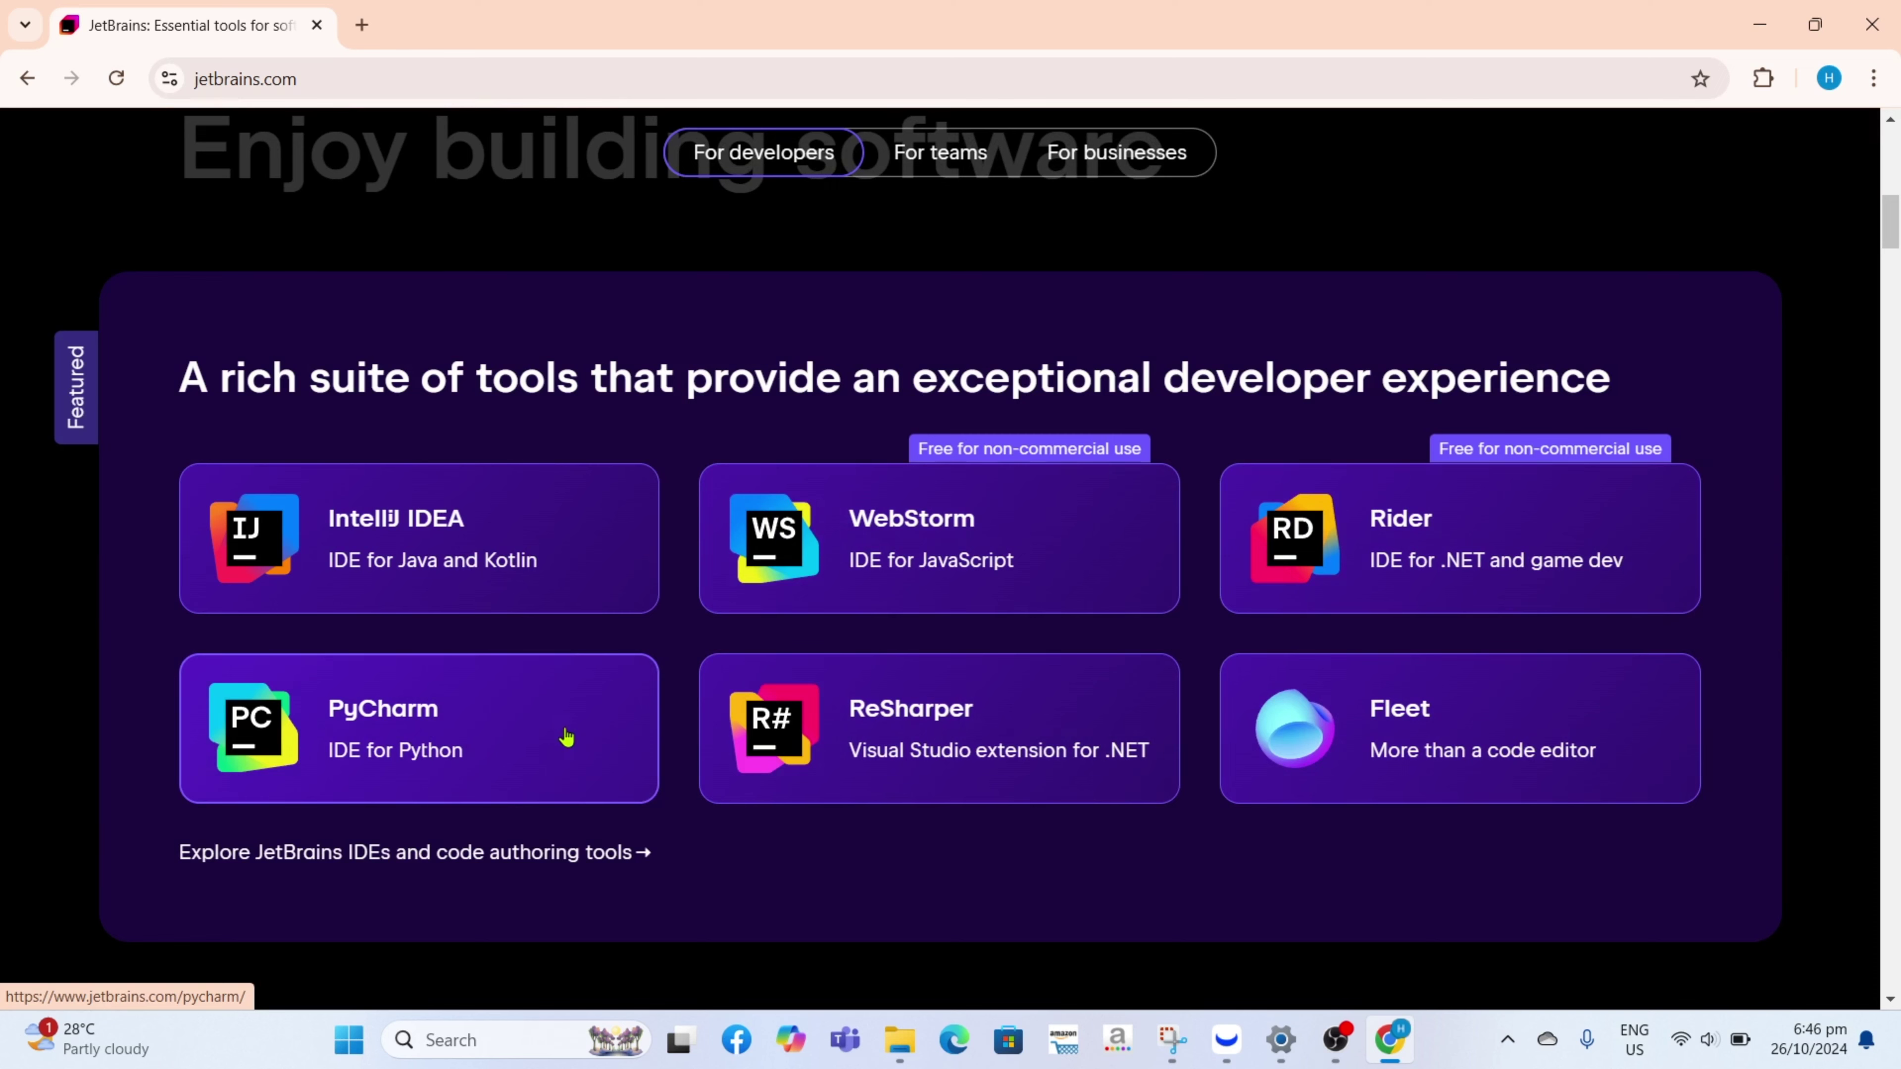
click(477, 774)
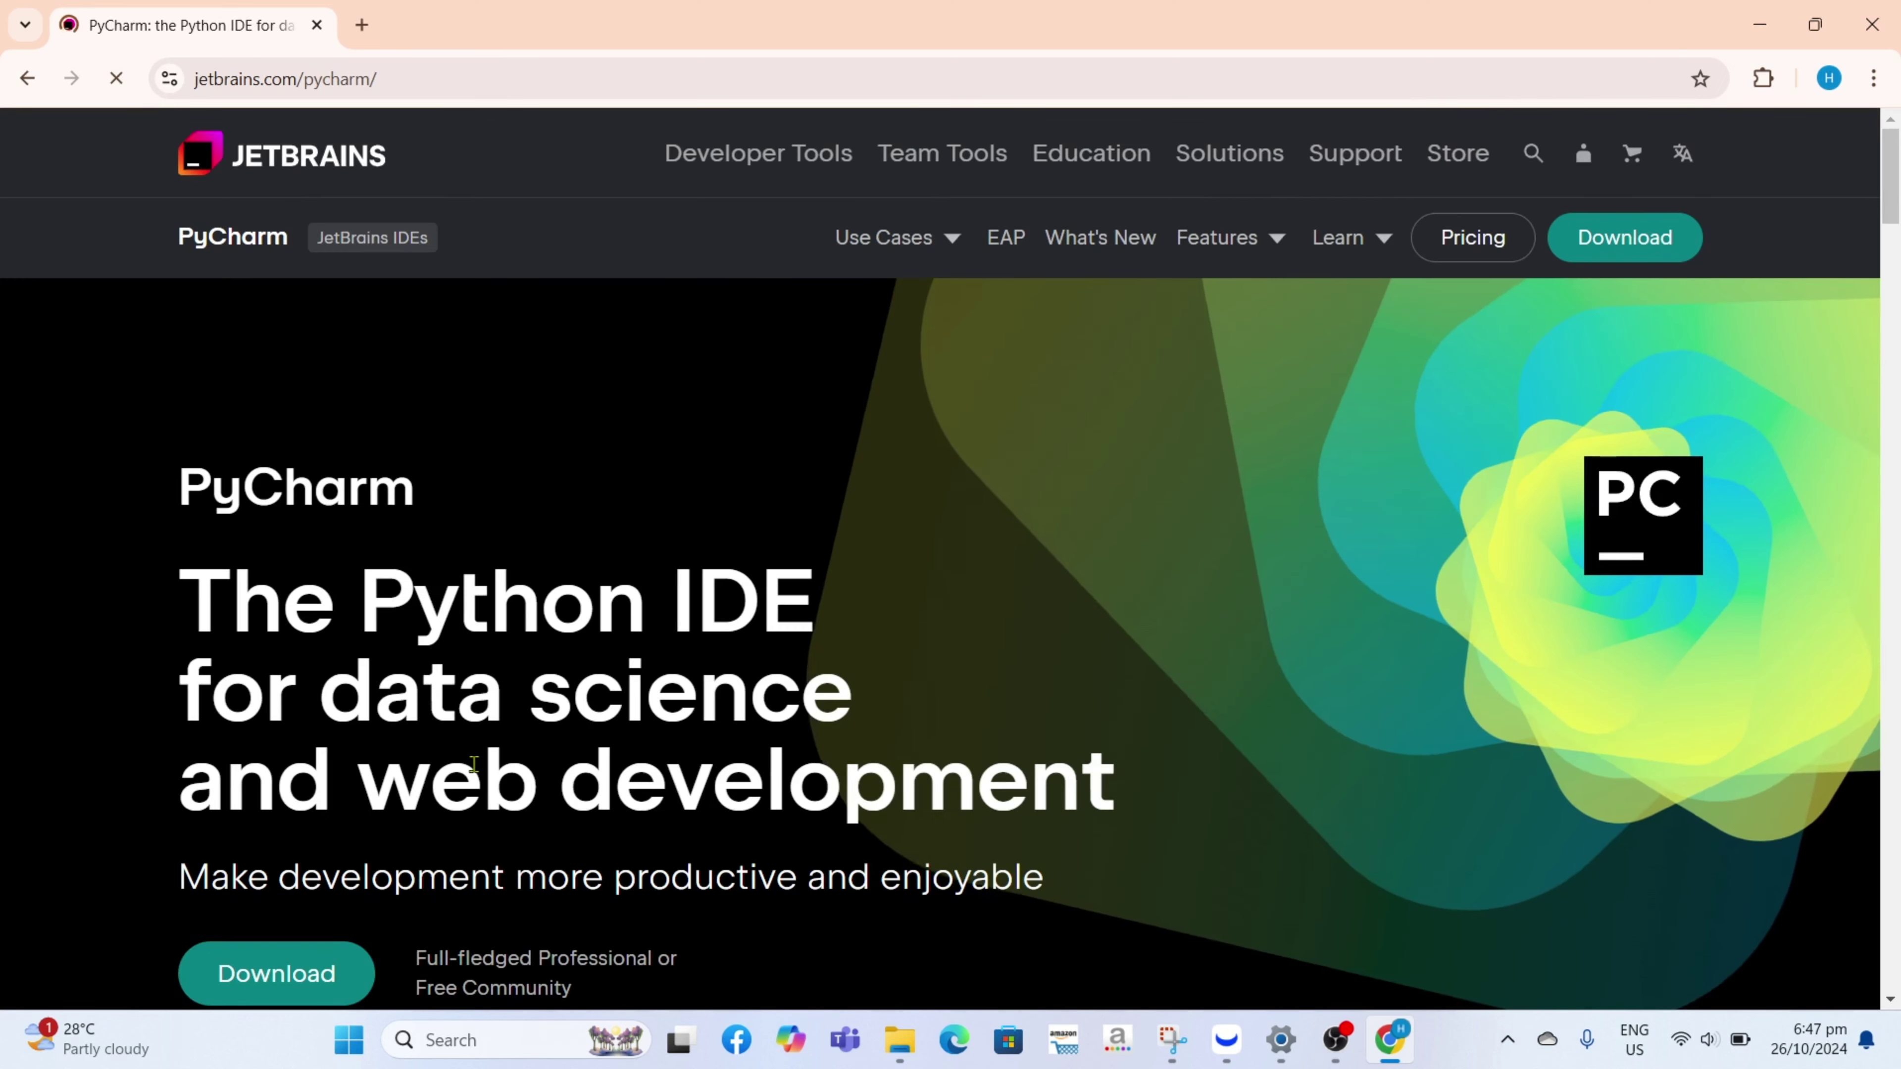
scroll(473, 764, down, 1)
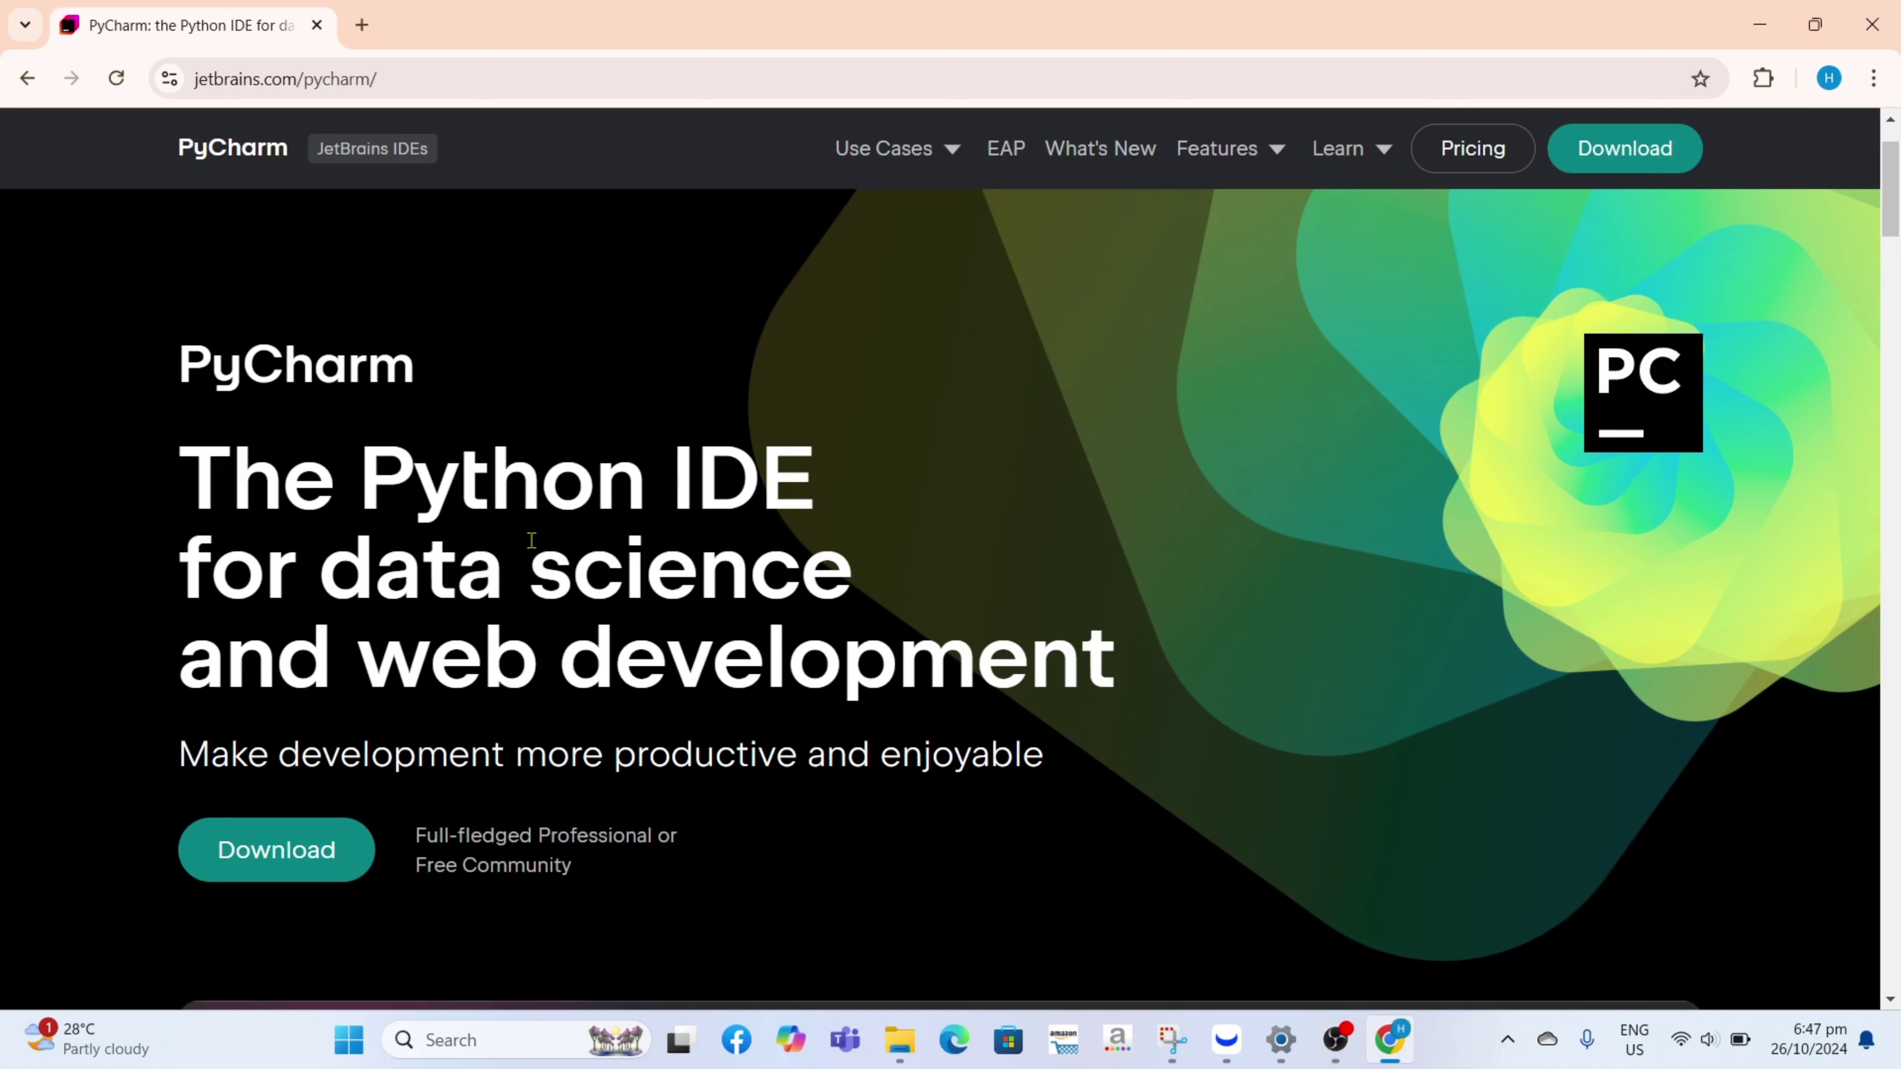
click(328, 882)
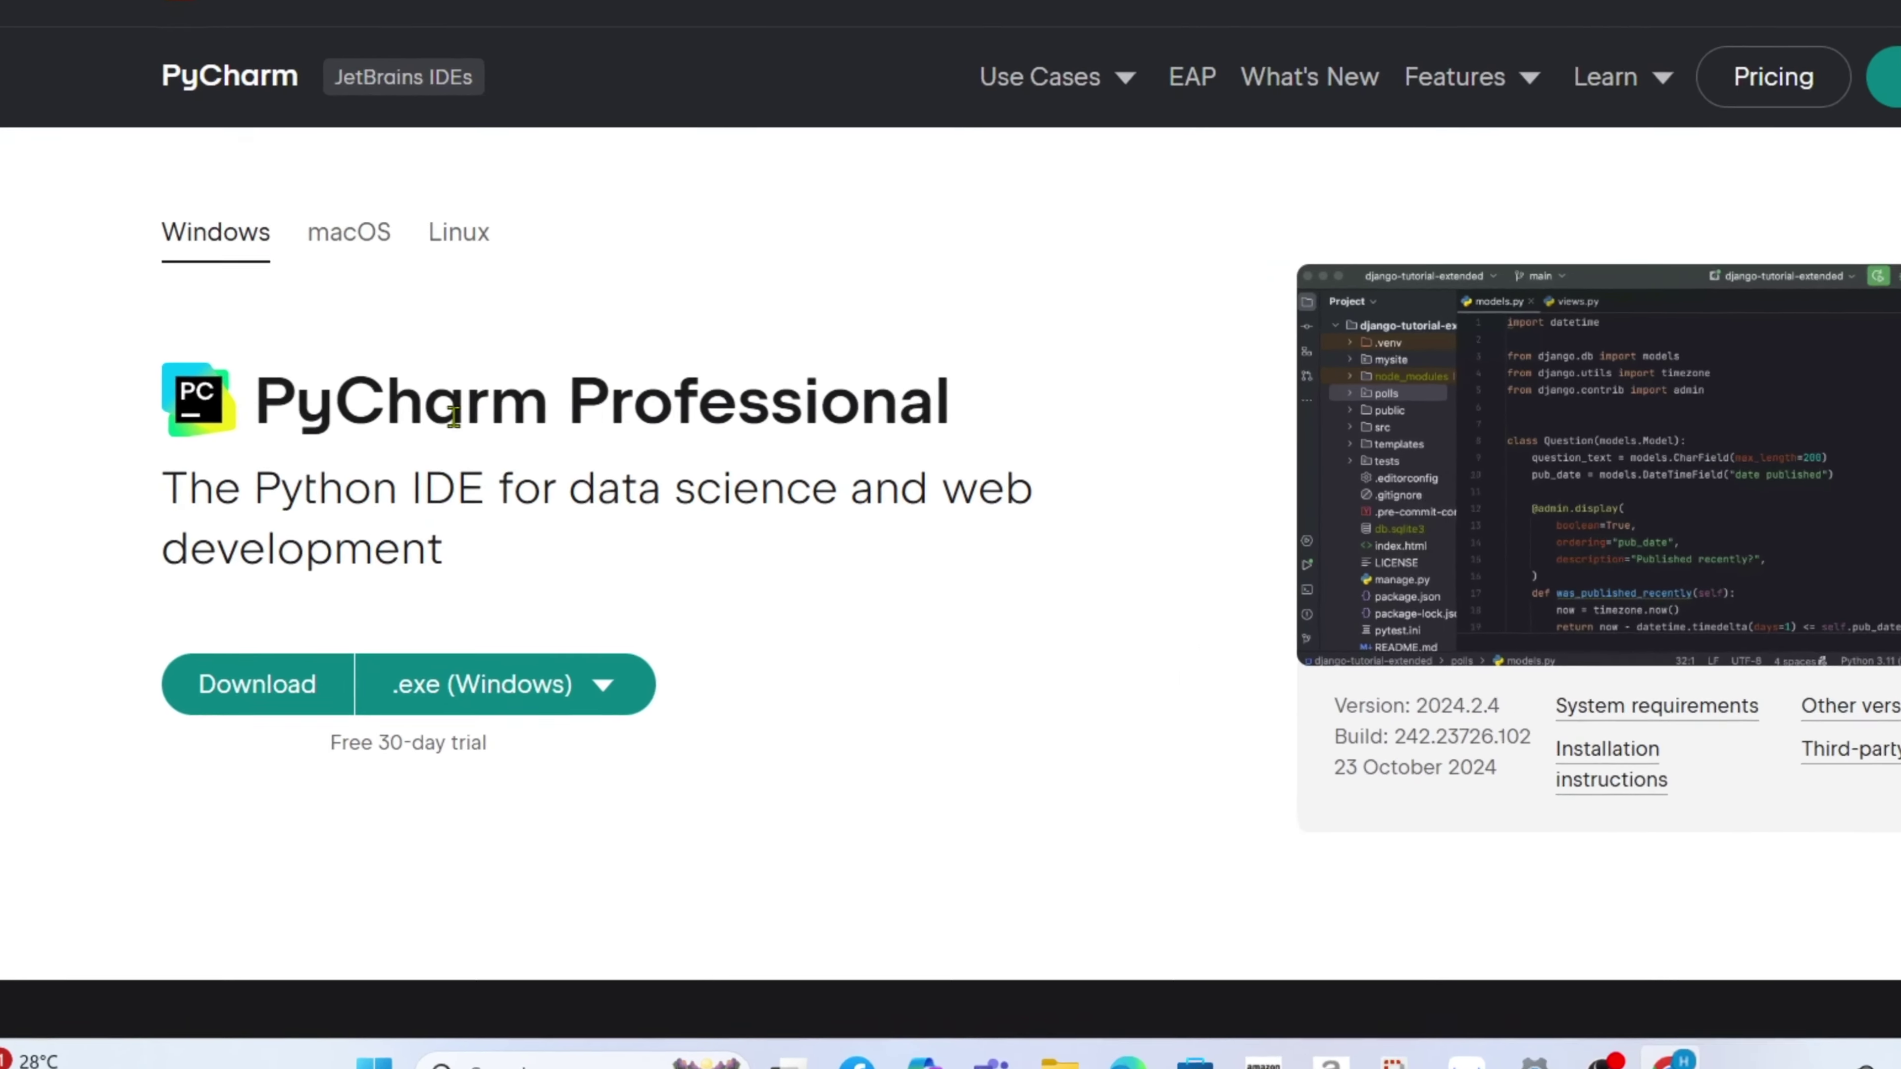
- Download the free PyCharm Community Edition as the .exe installer for Windows, not the Professional edition
drag(255, 402, 1001, 402)
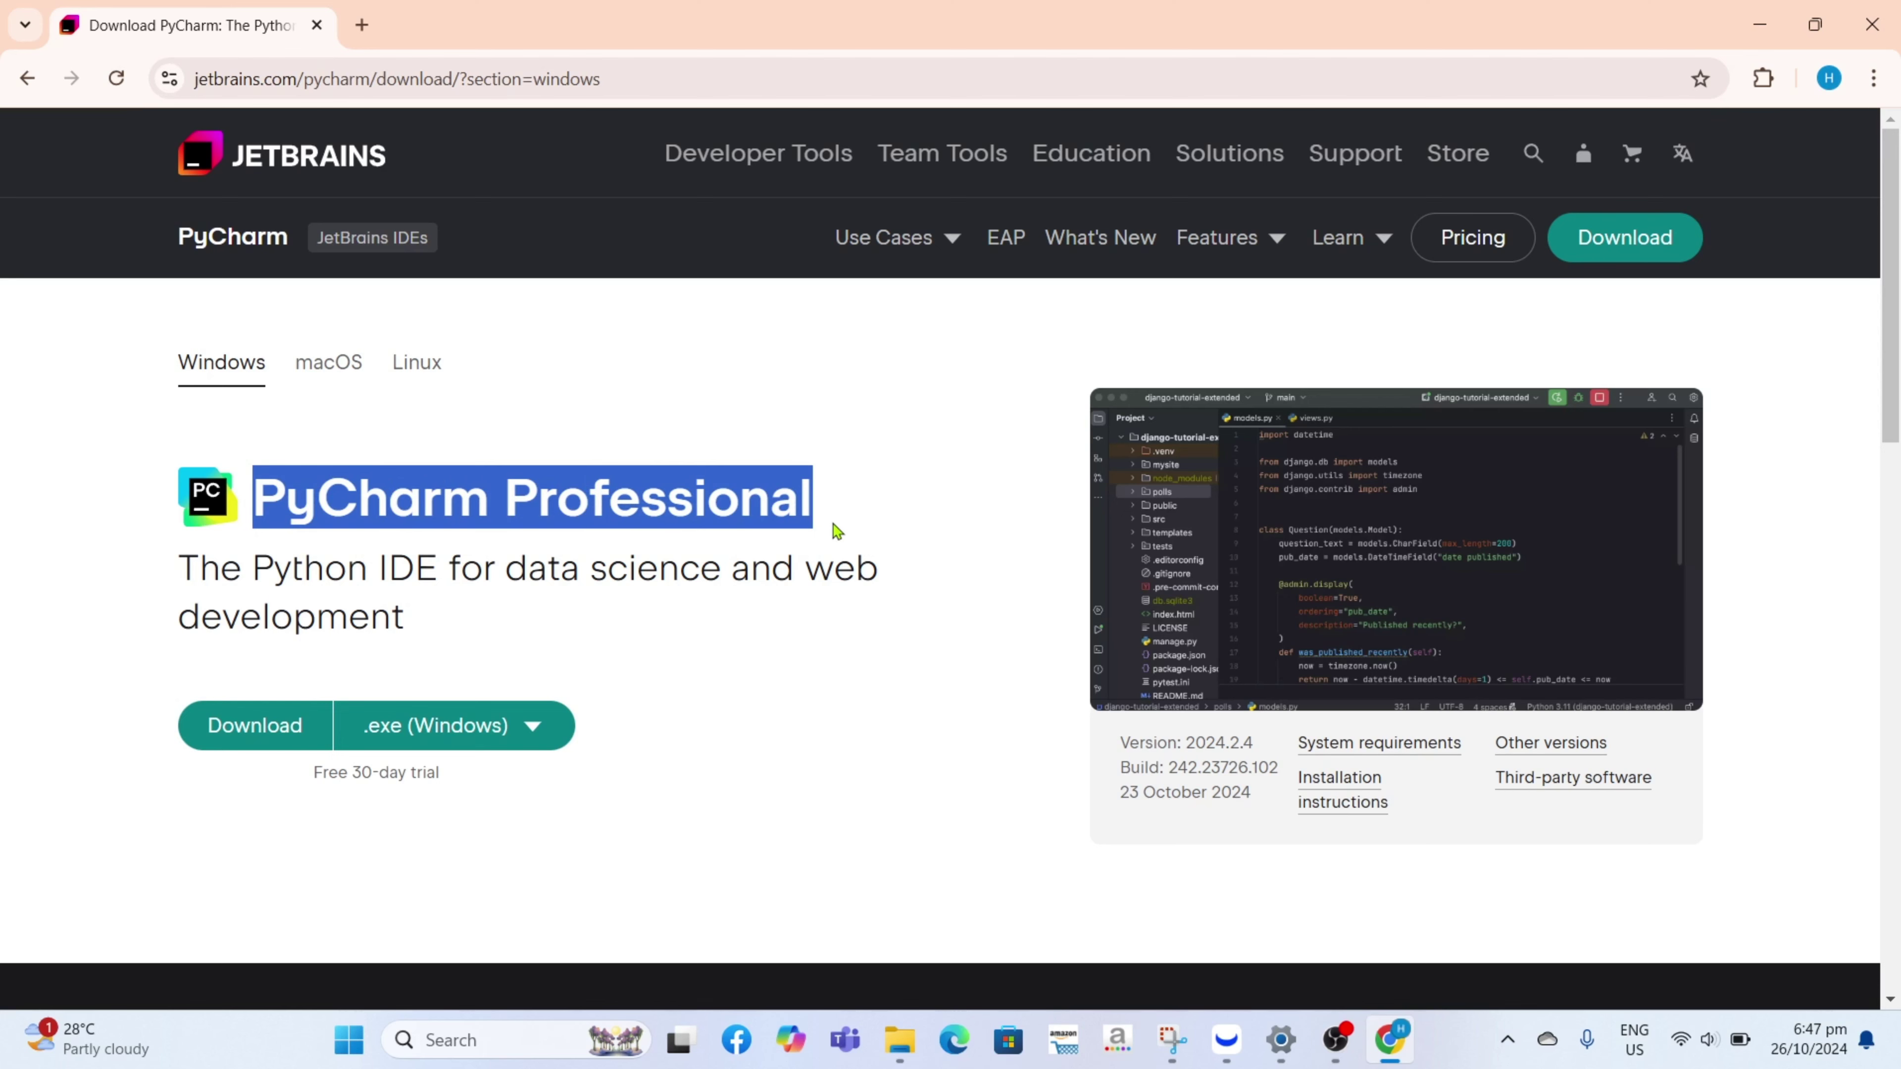
click(539, 577)
scroll(543, 590, down, 10)
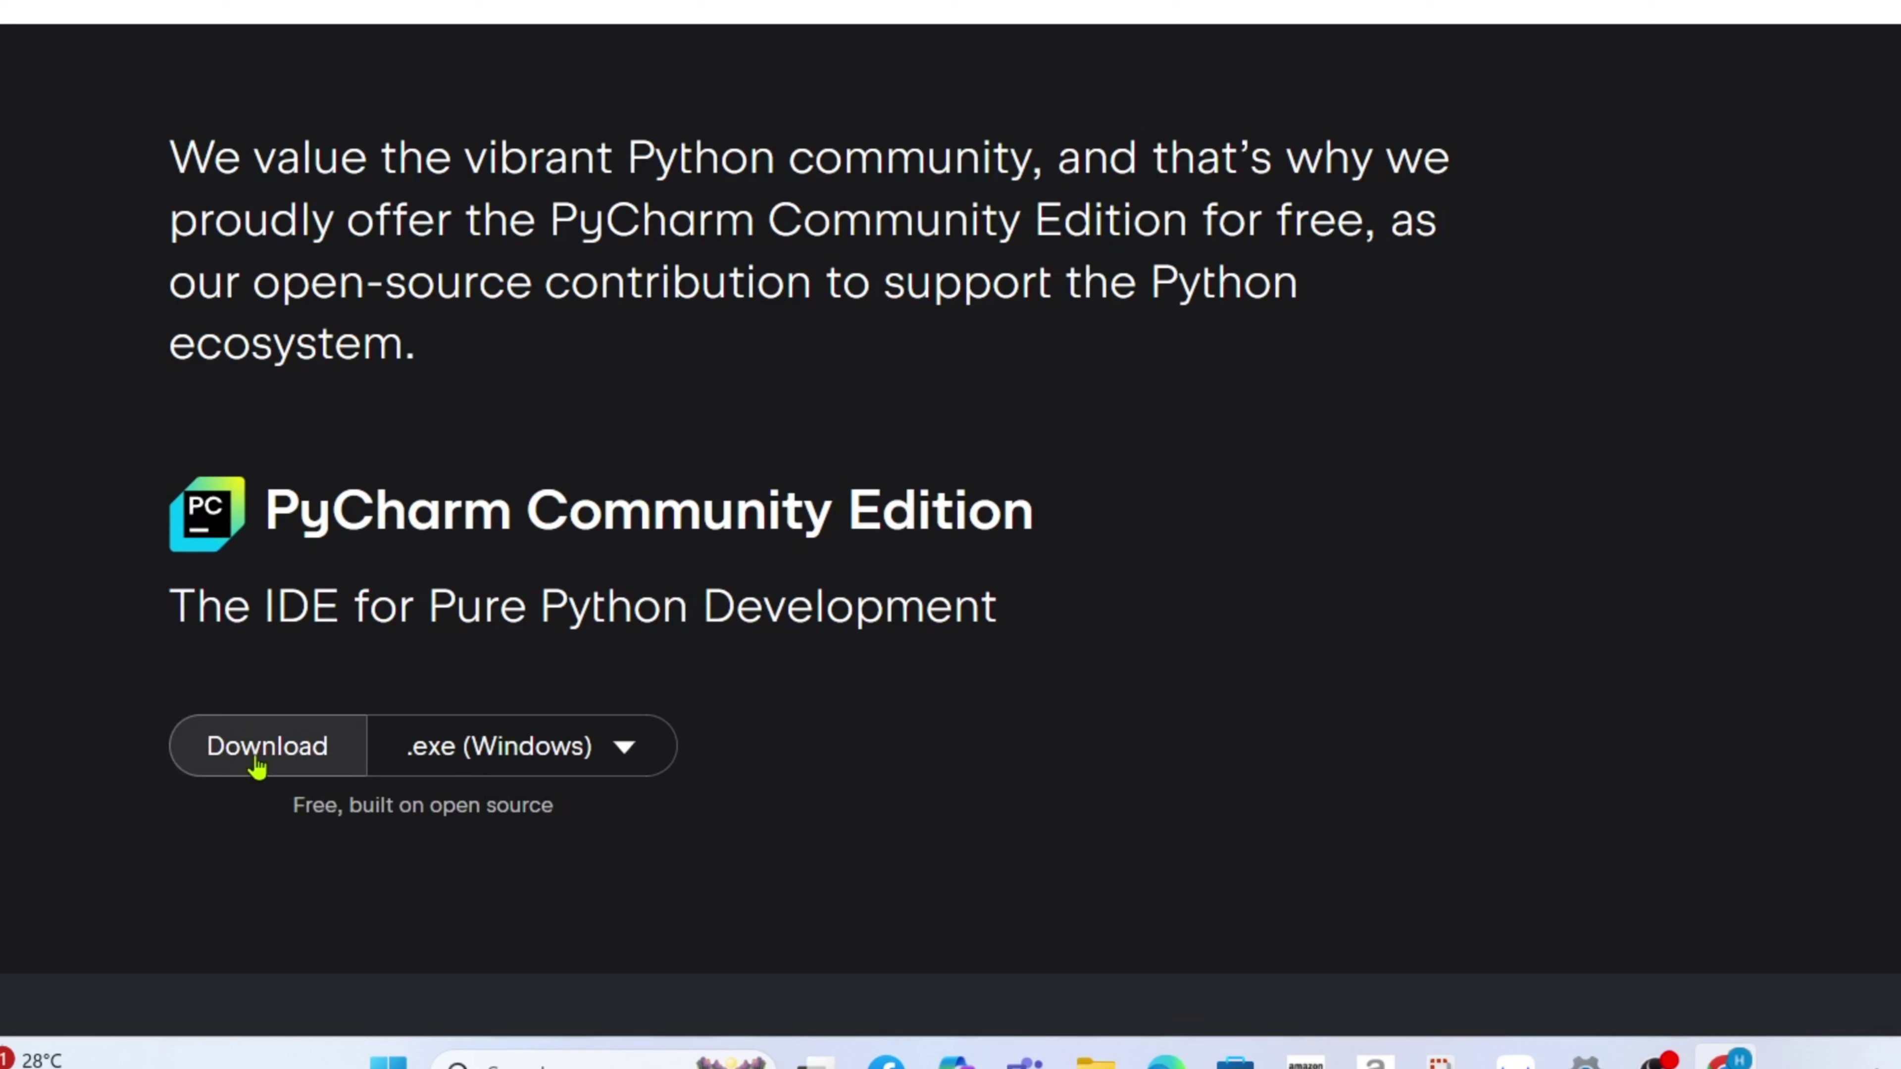
drag(274, 500, 1443, 432)
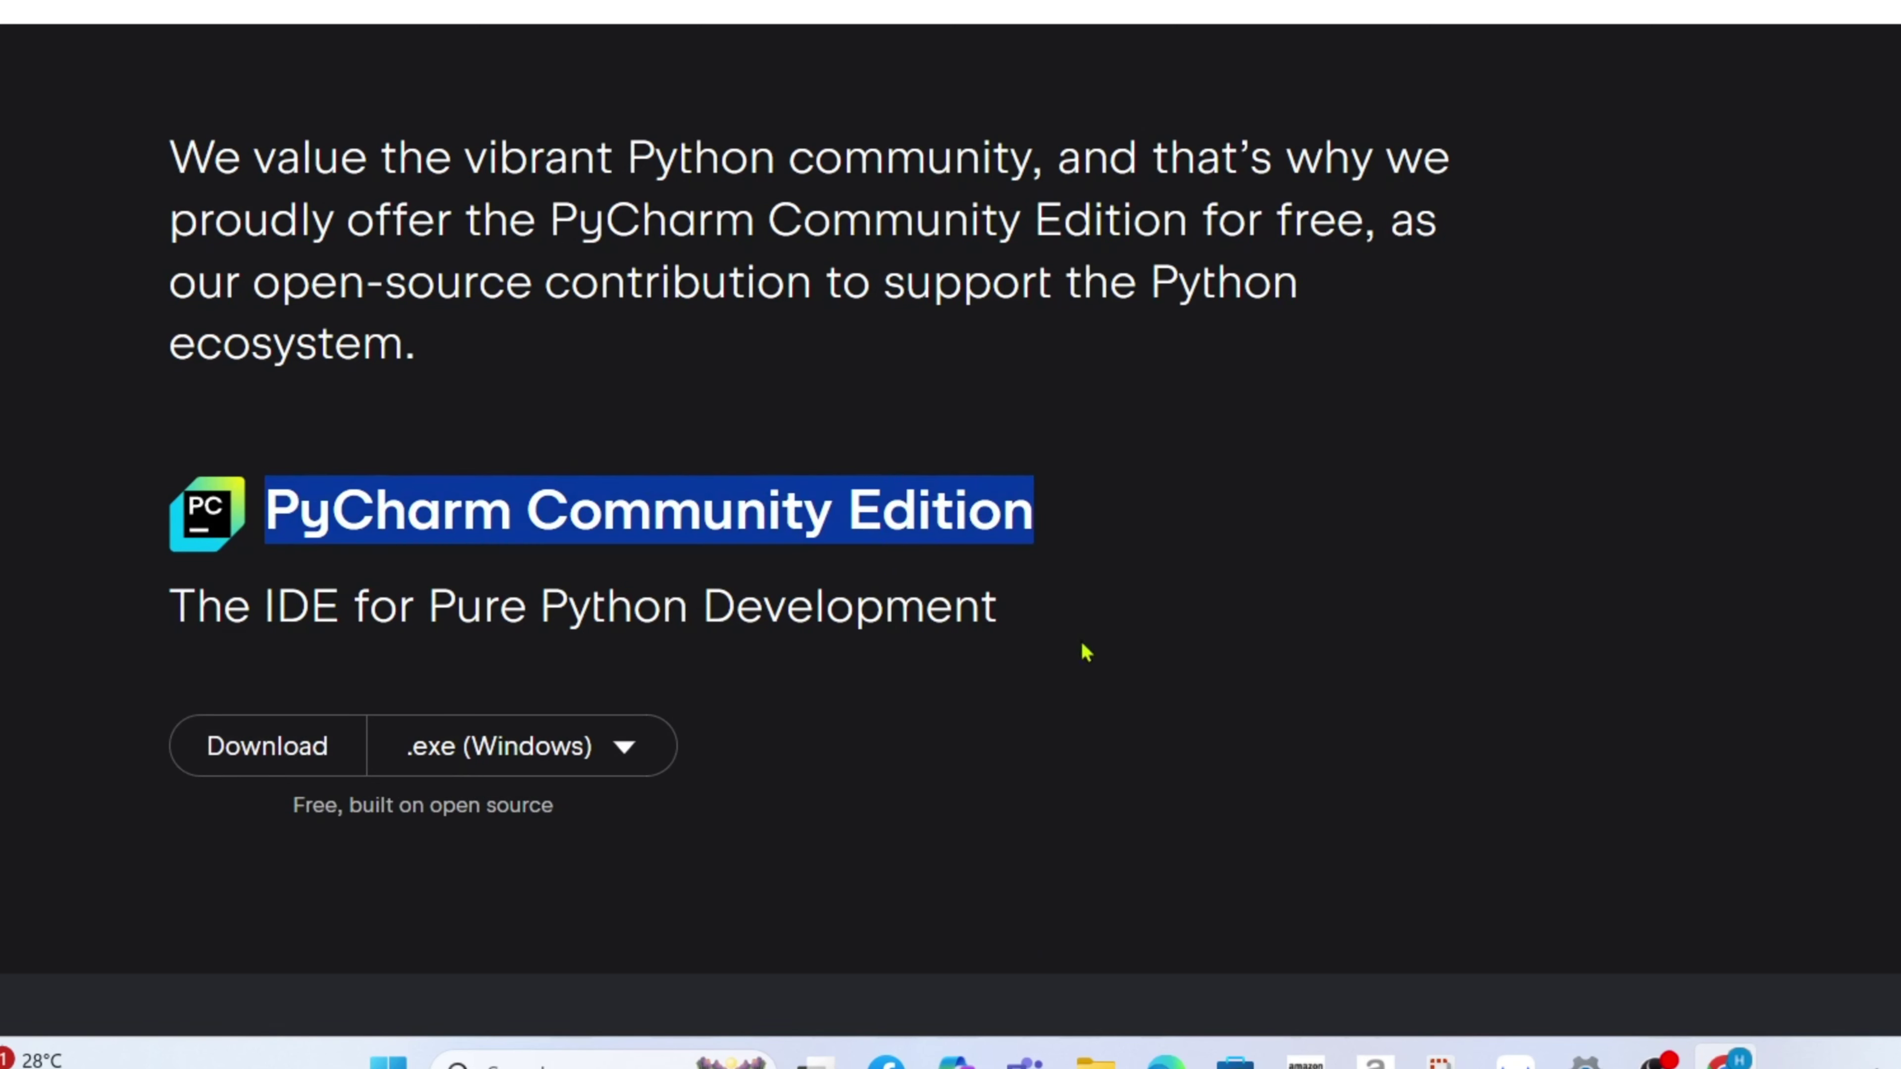
click(1256, 467)
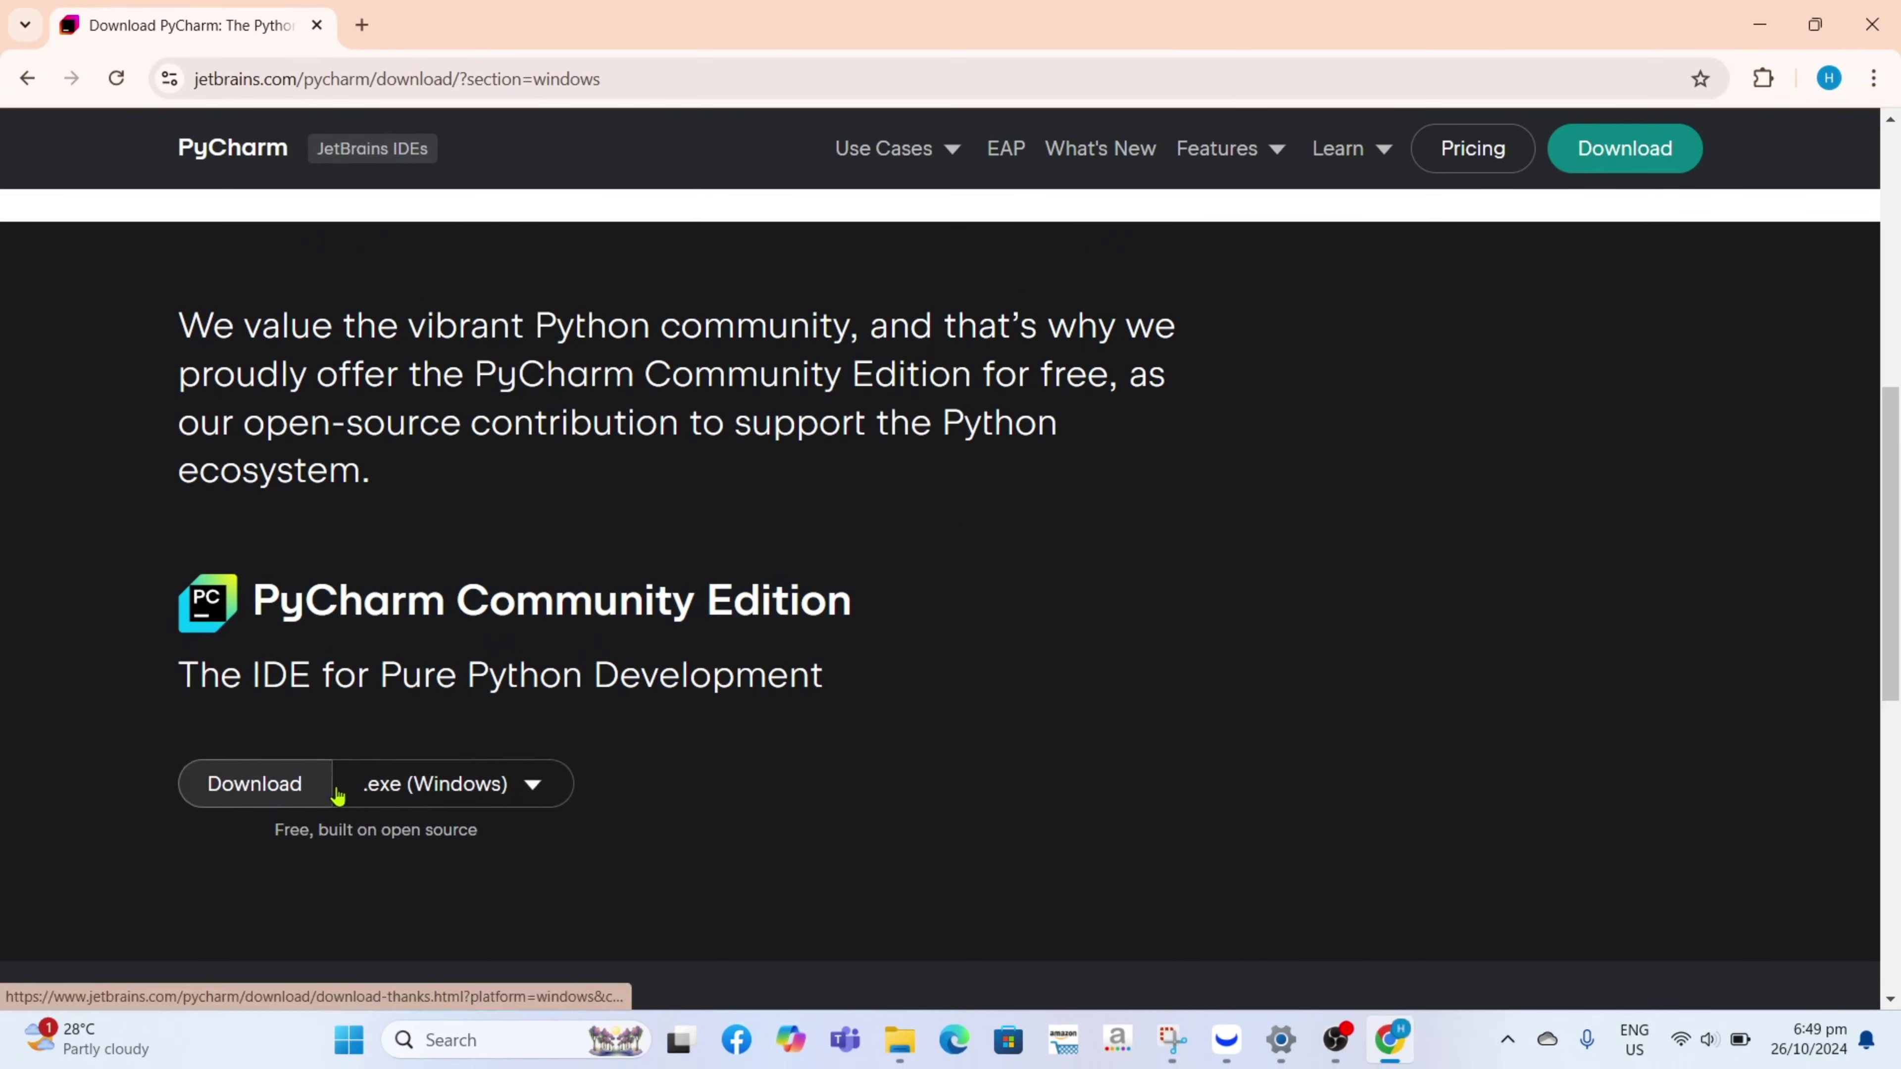
drag(279, 603, 858, 592)
click(1128, 544)
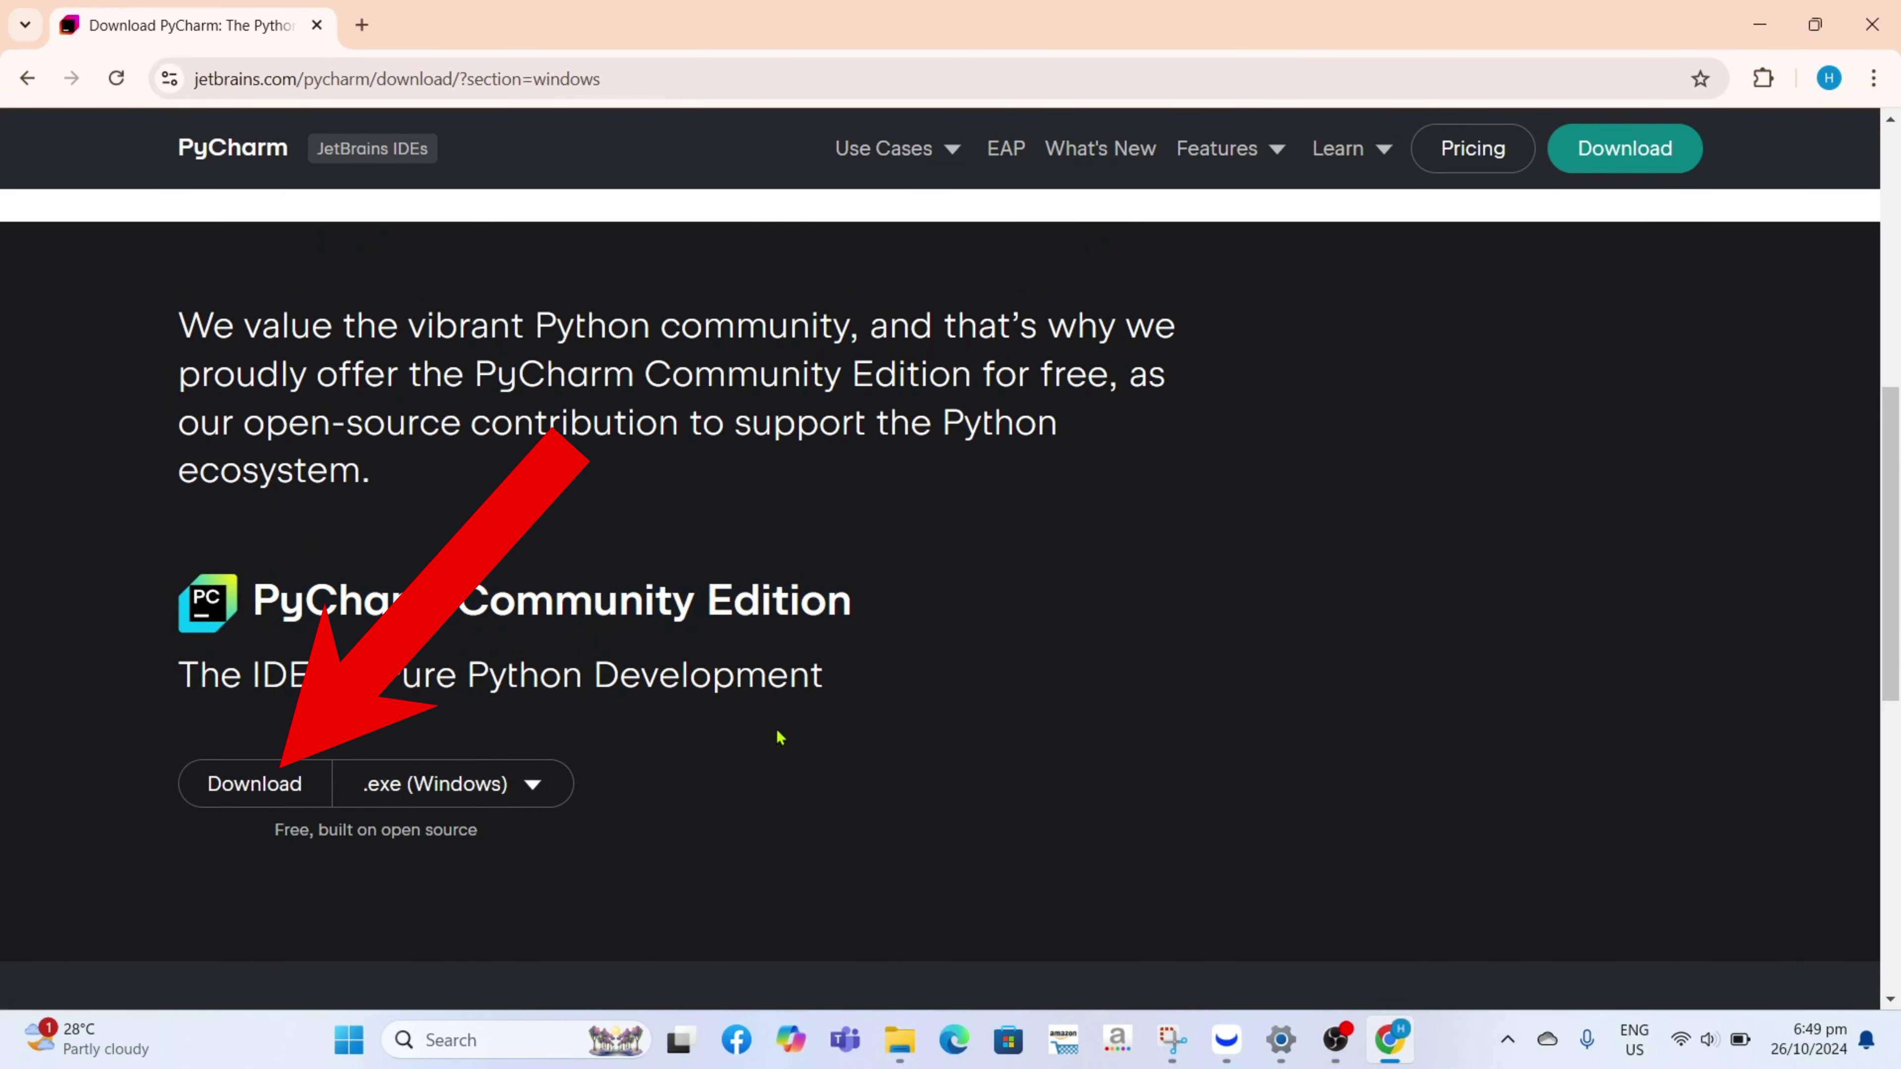
click(300, 803)
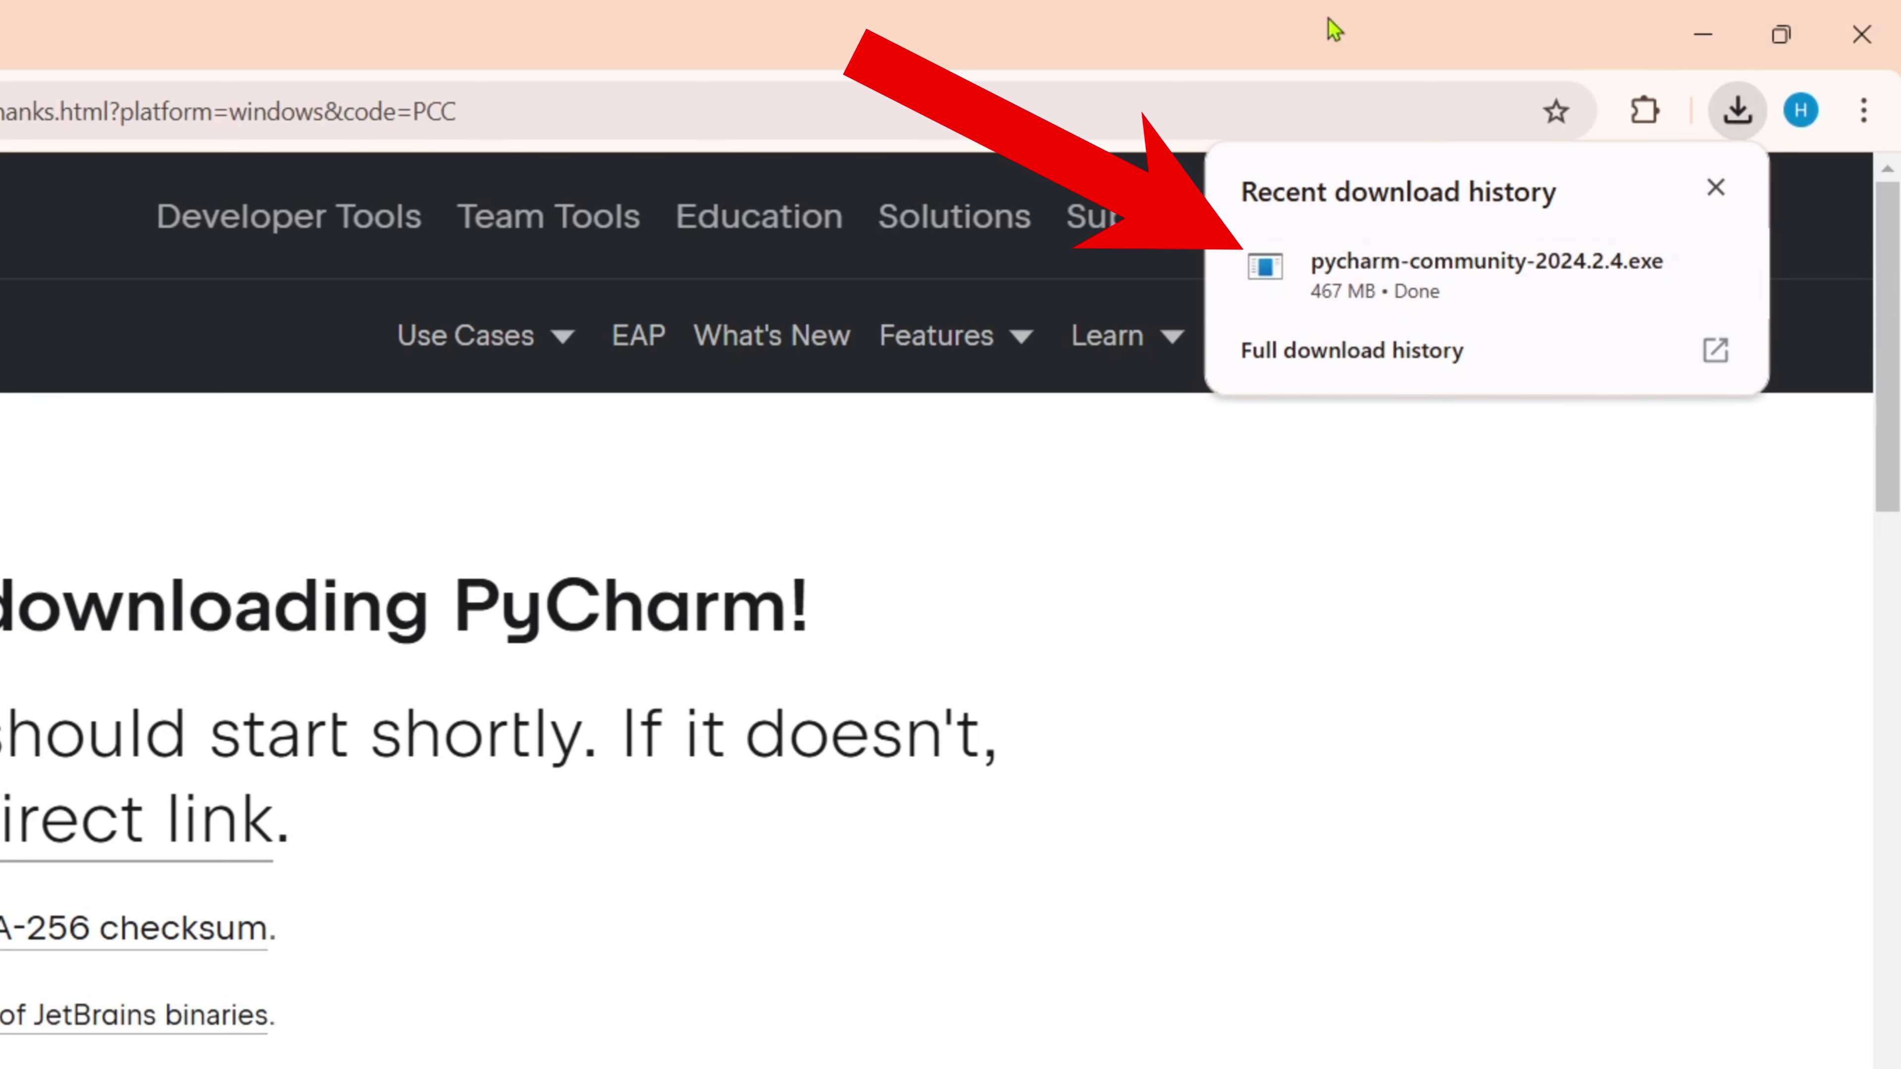
- Launch the downloaded pycharm-community-2024.2.4.exe installer and accept the default destination folder
click(1469, 292)
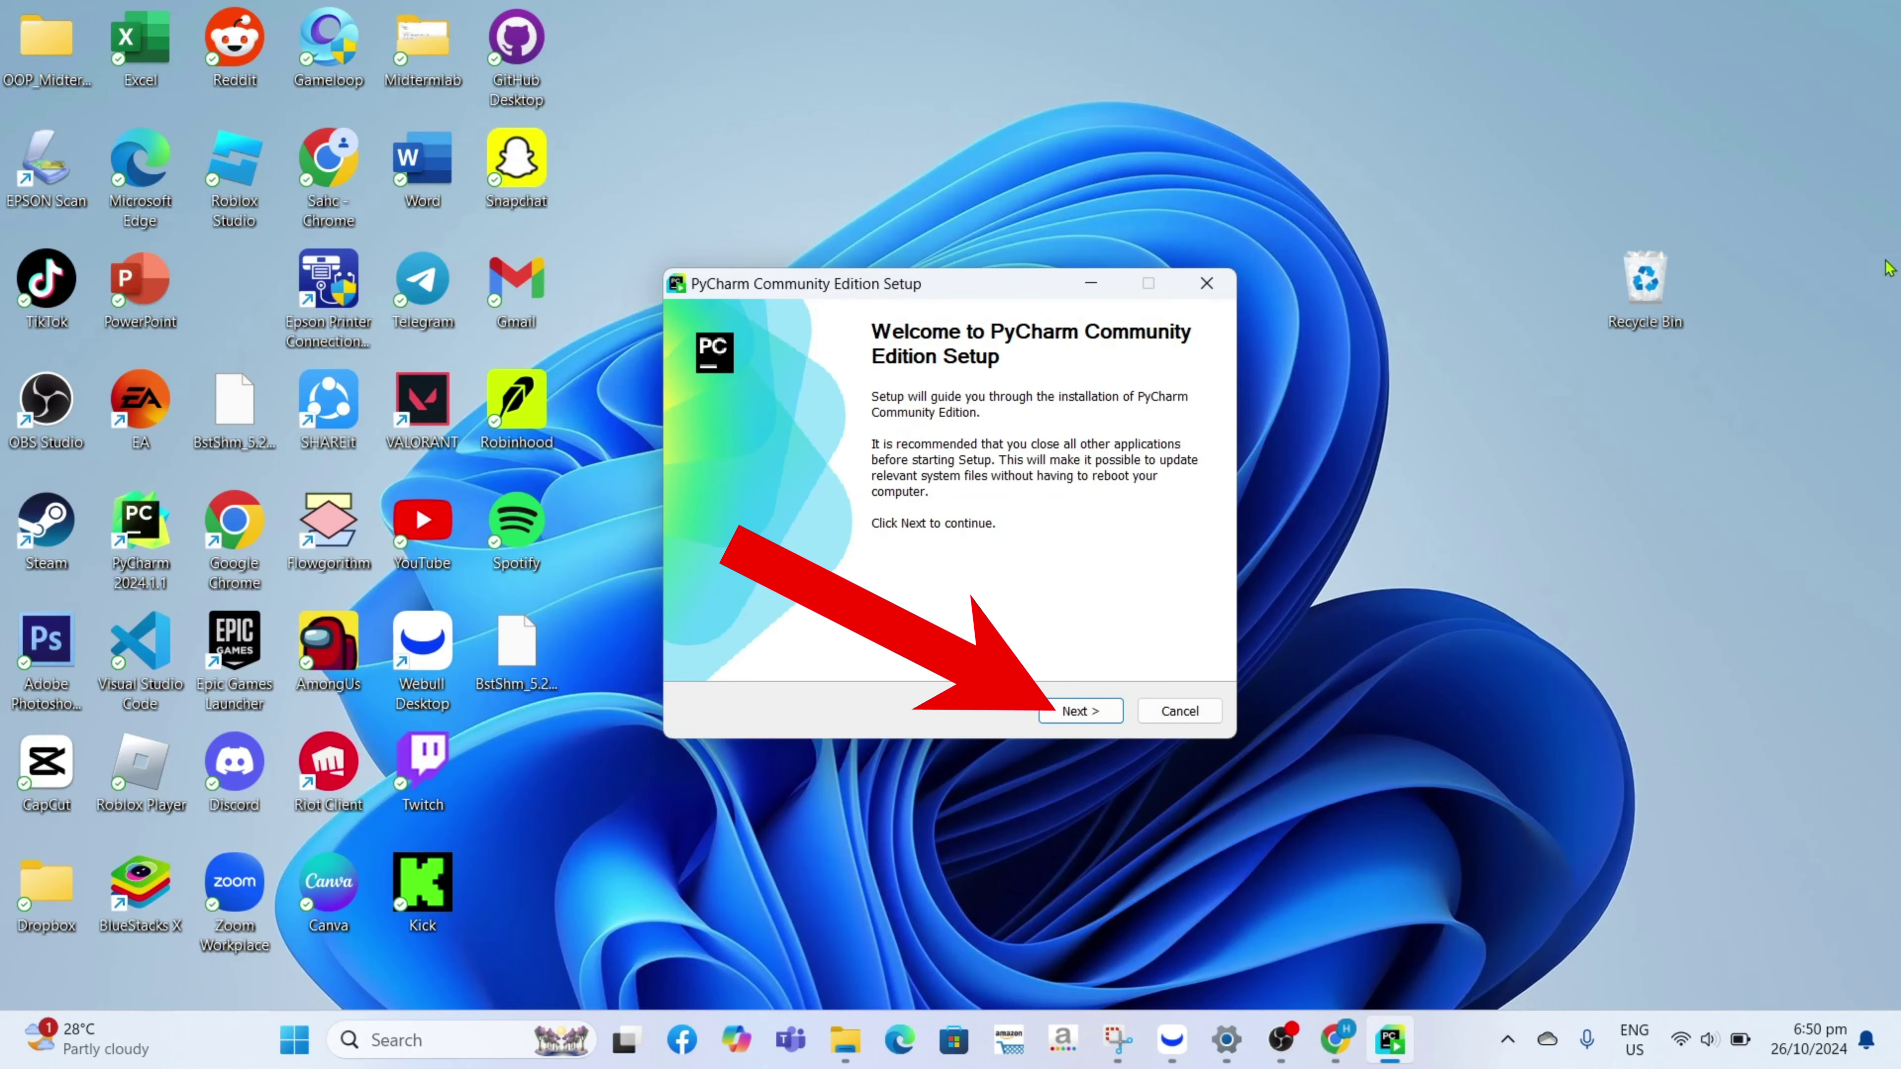
click(1075, 710)
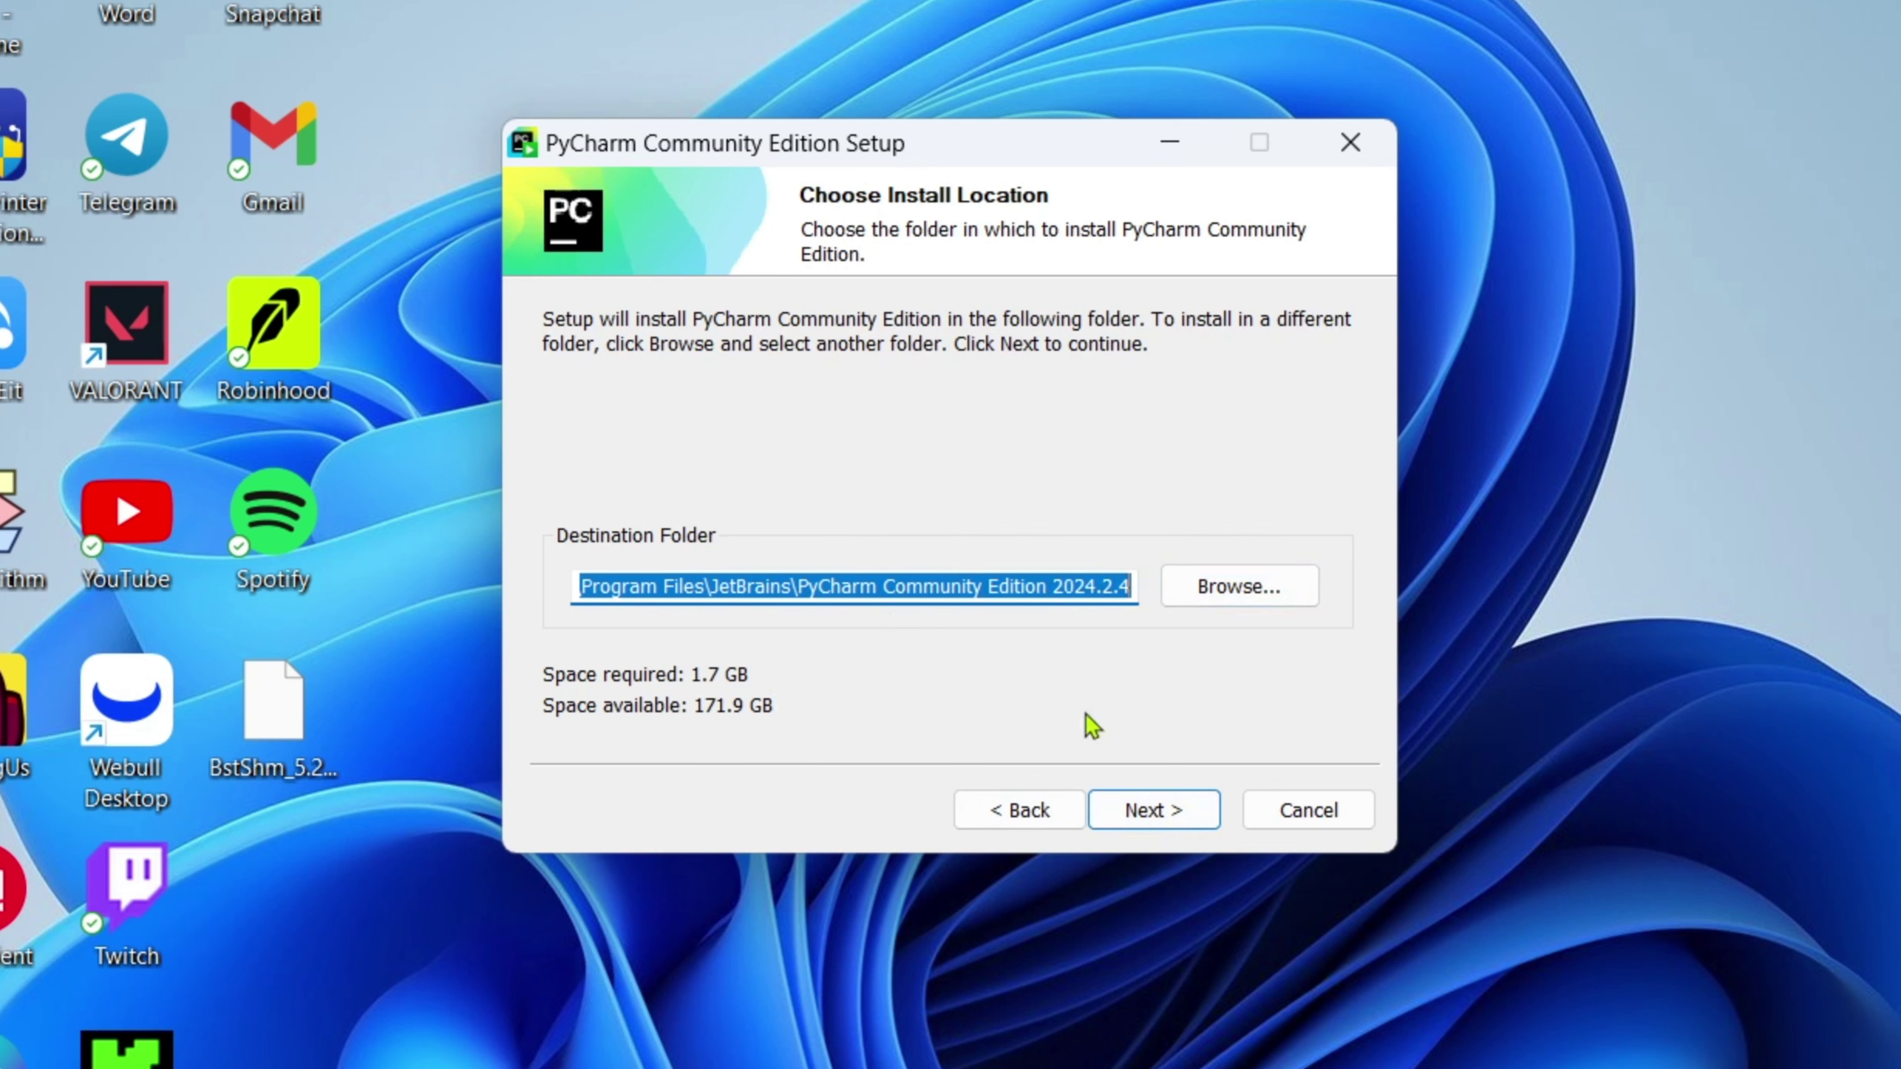
click(1151, 816)
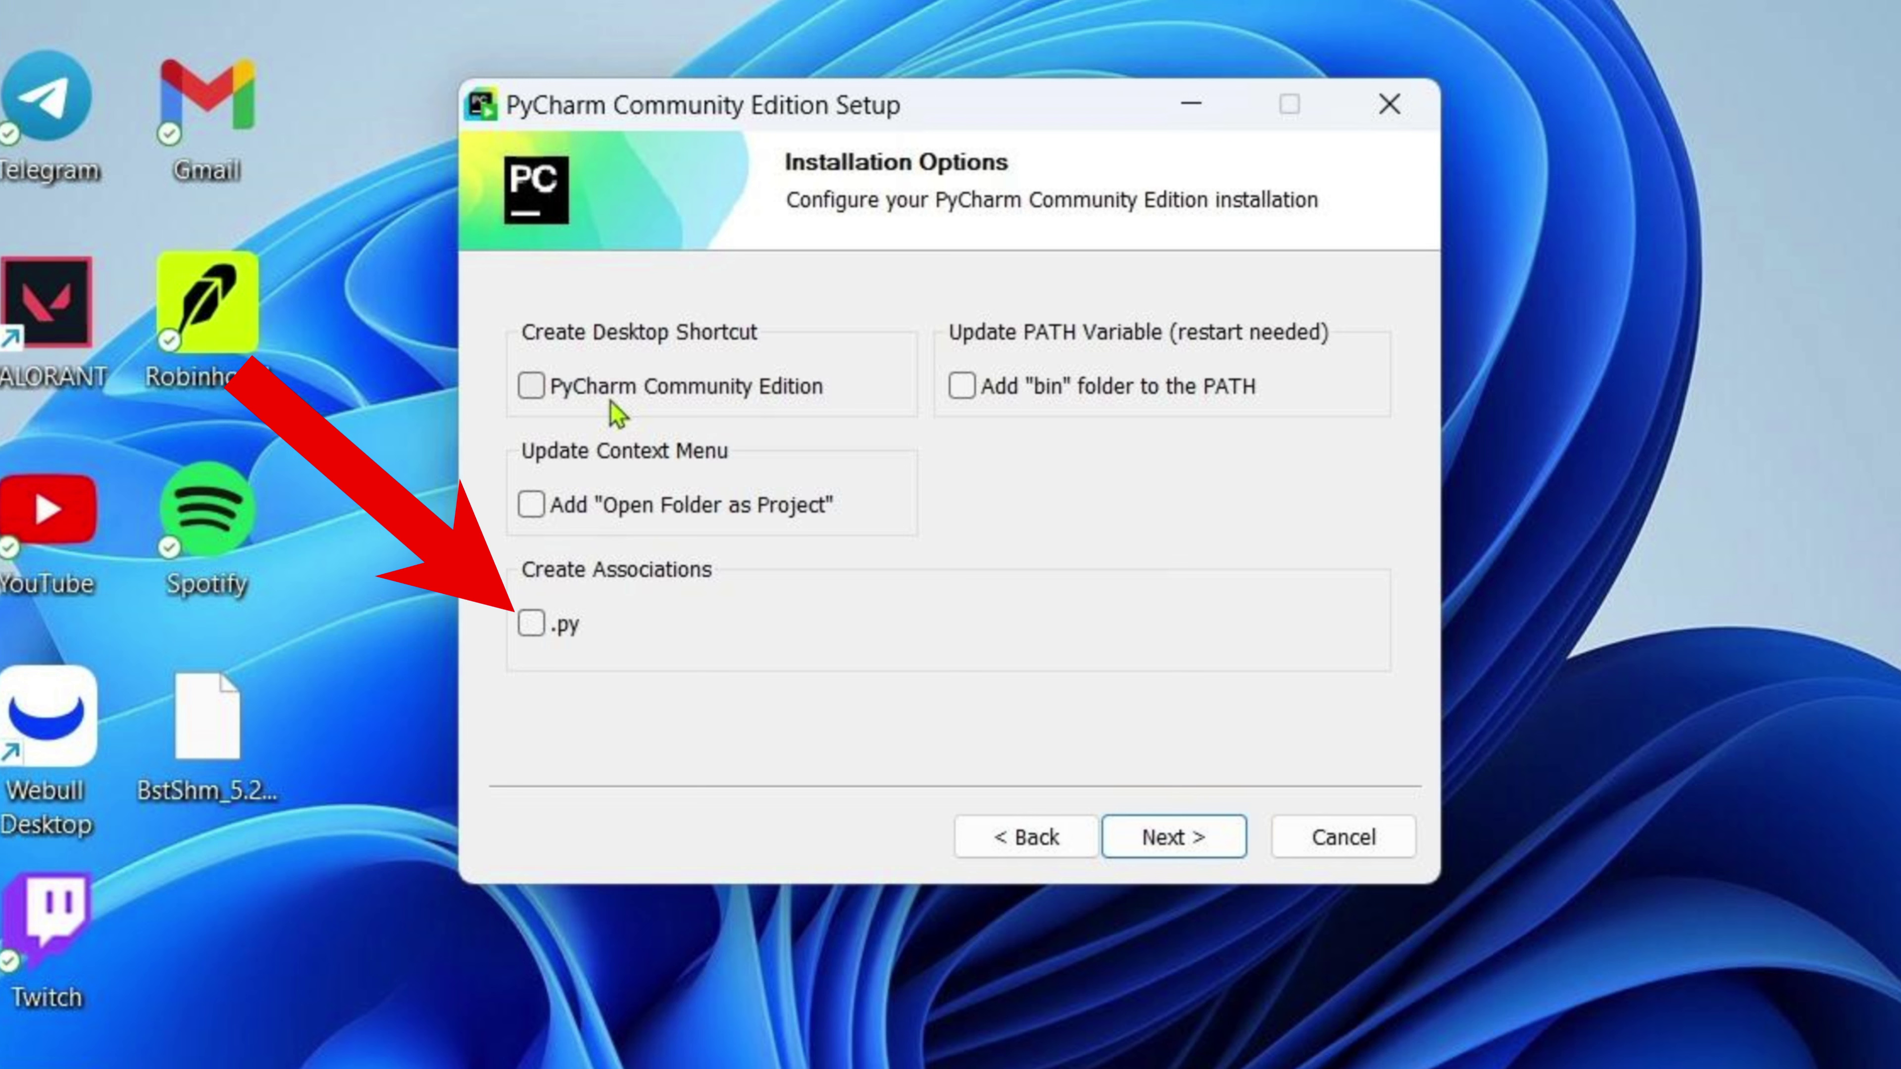
- Enable the PyCharm Community Edition desktop shortcut and the "Open Folder as Project" context menu entry, and accept the installation options
click(532, 386)
click(531, 504)
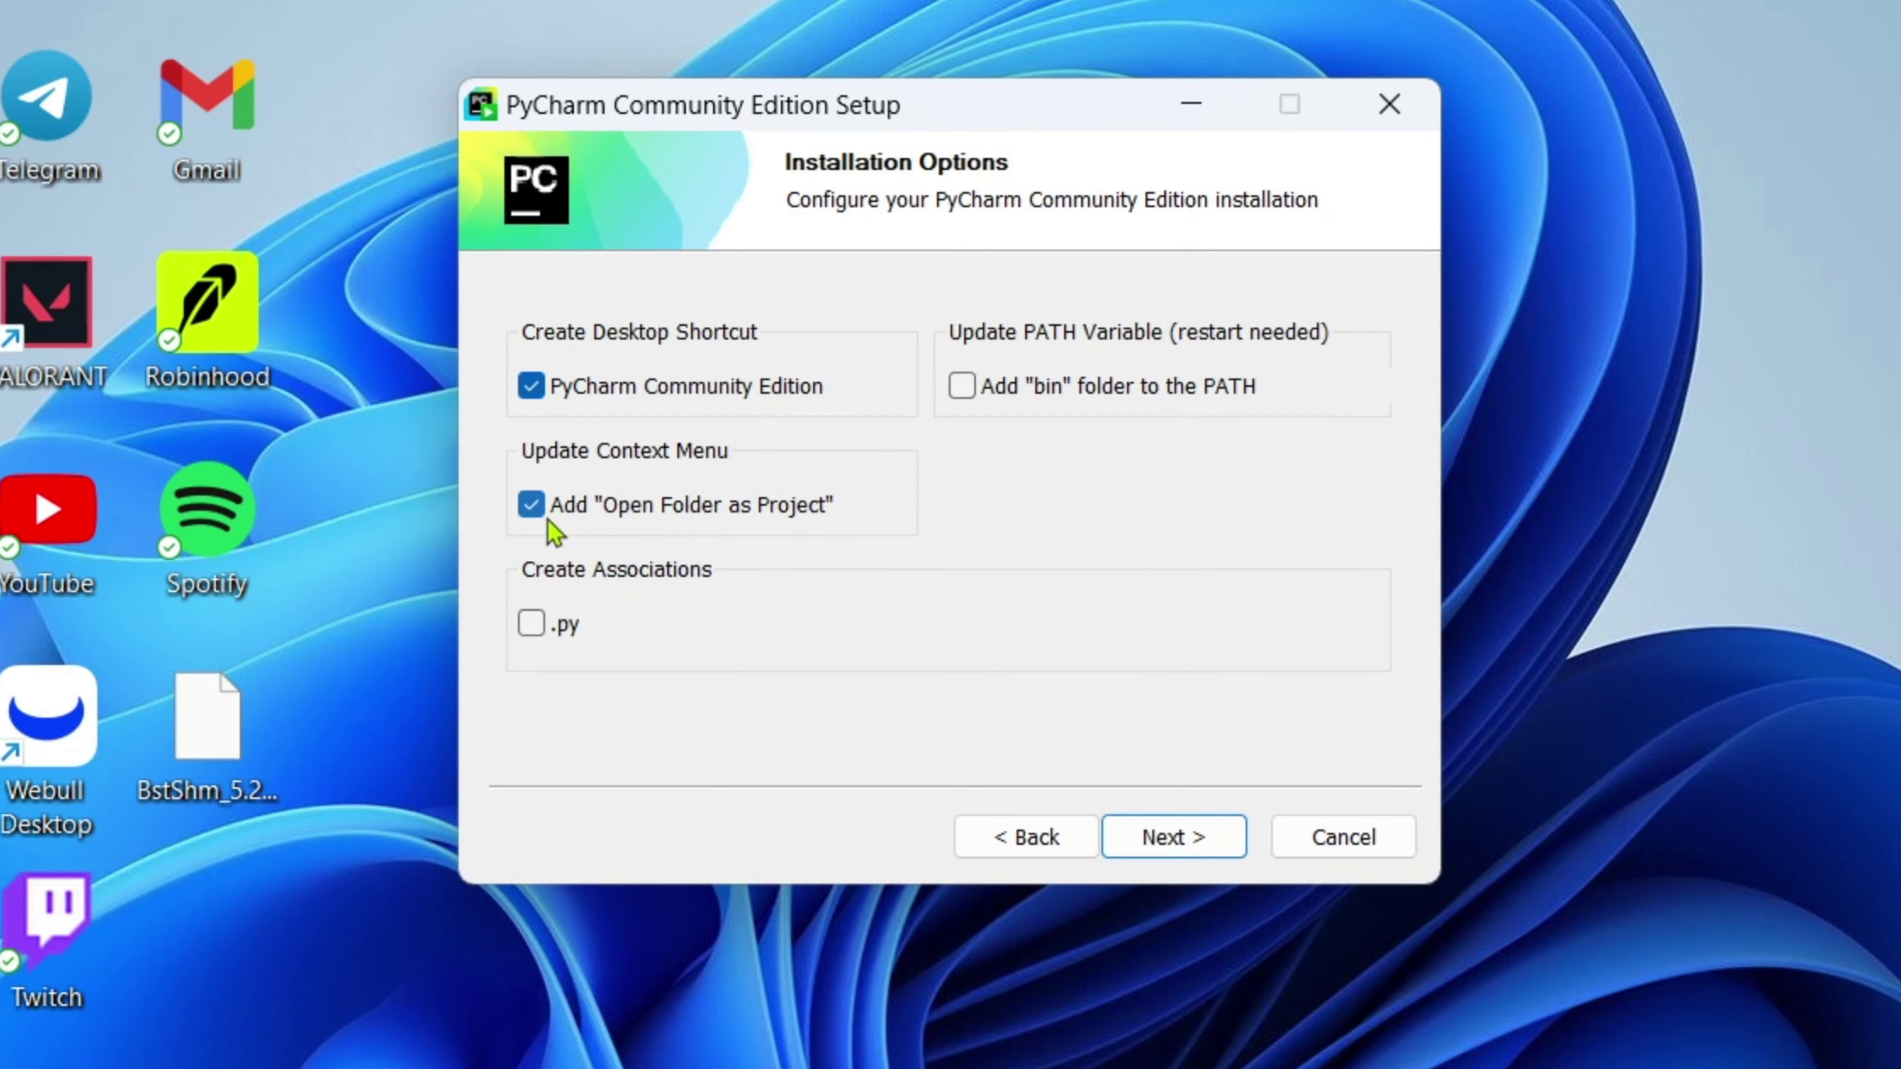
click(1164, 843)
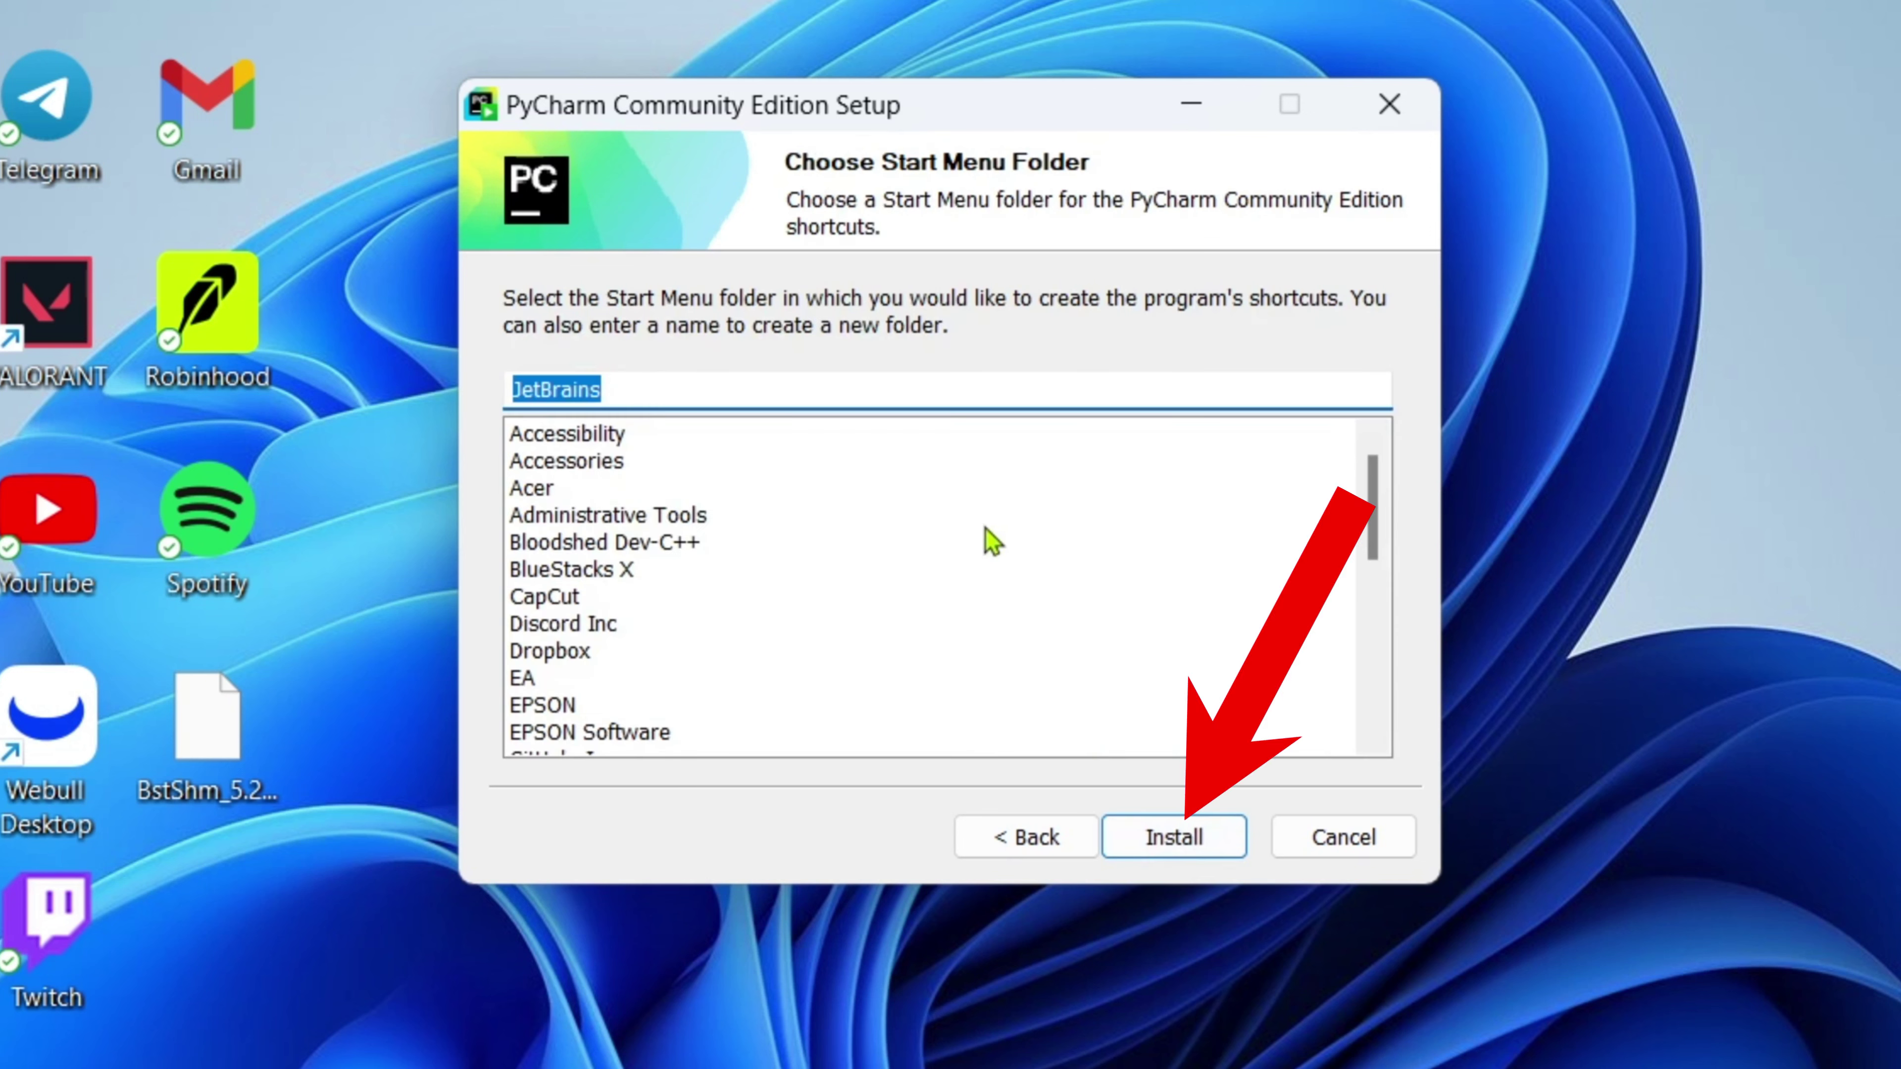
- Install PyCharm with the JetBrains Start Menu folder and finish the setup with Run PyCharm Community Edition enabled
scroll(865, 613, down, 1)
scroll(863, 611, down, 1)
scroll(862, 611, up, 2)
click(1201, 847)
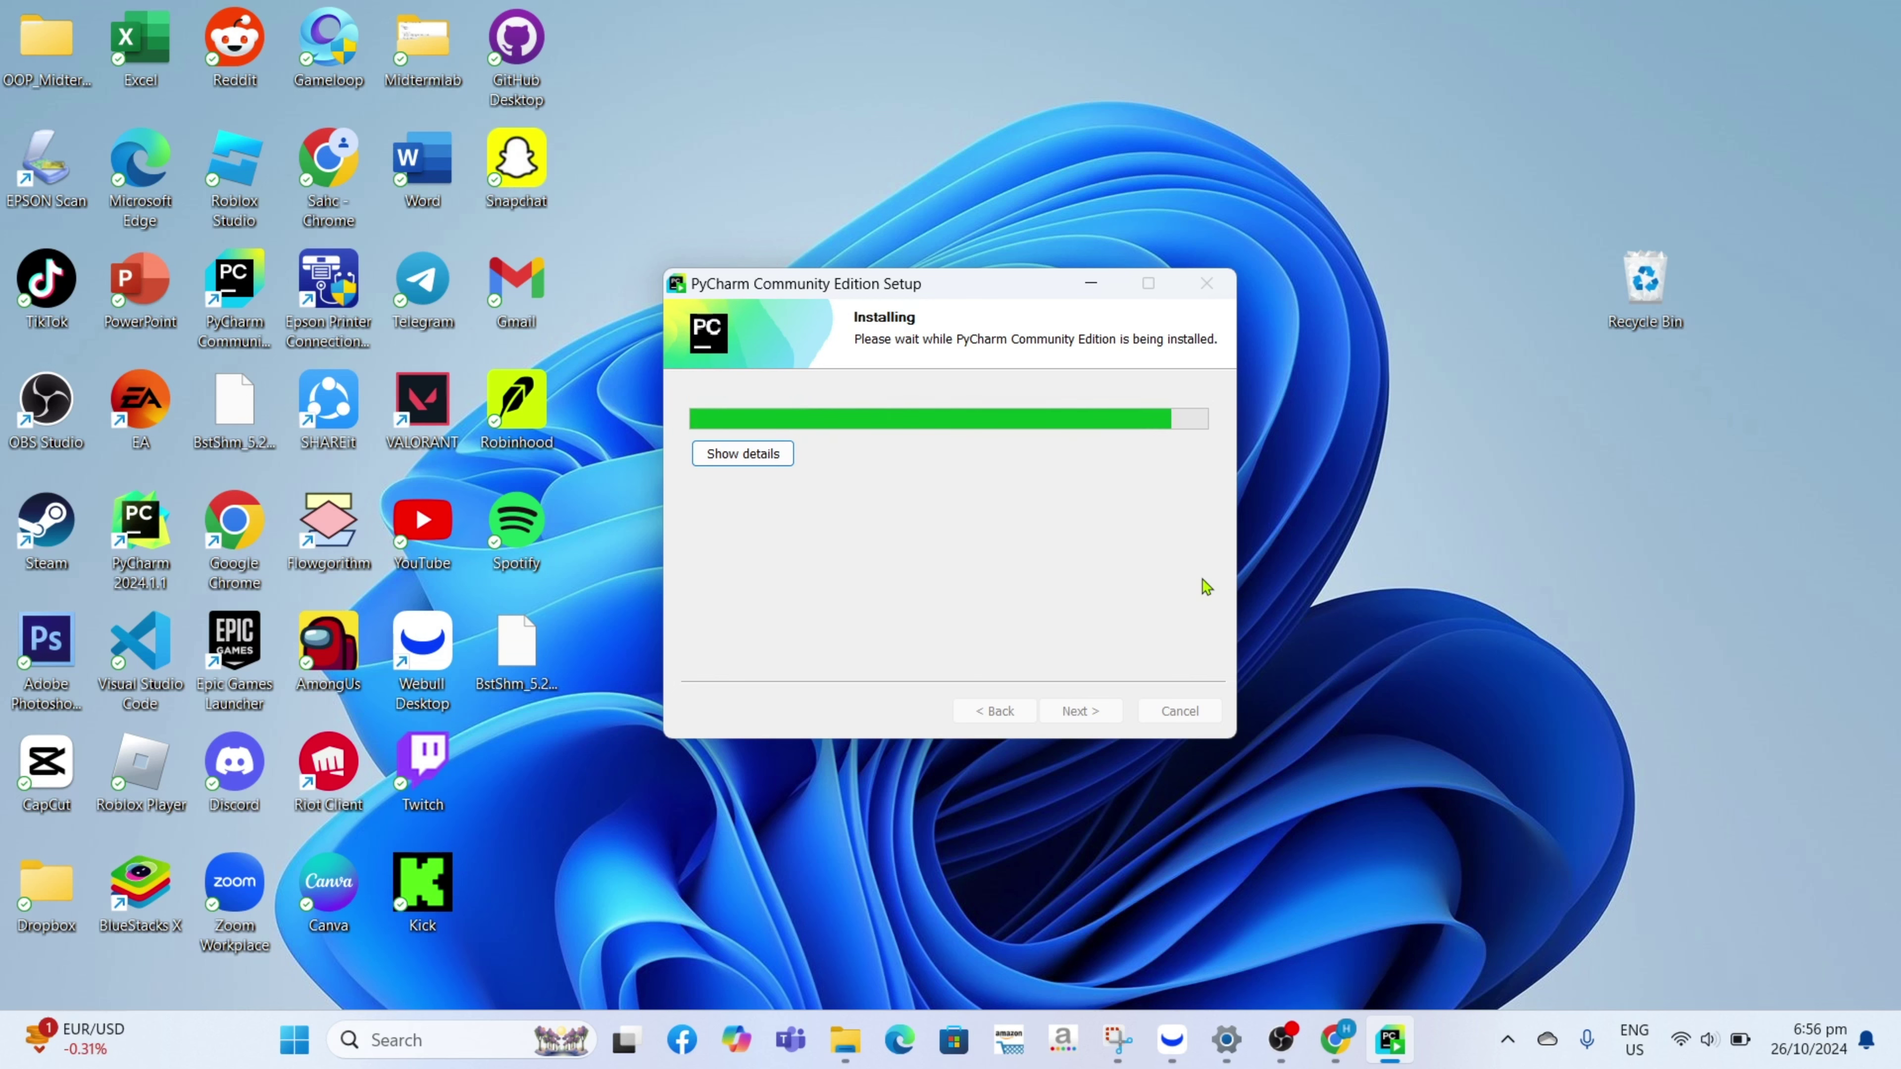
click(879, 487)
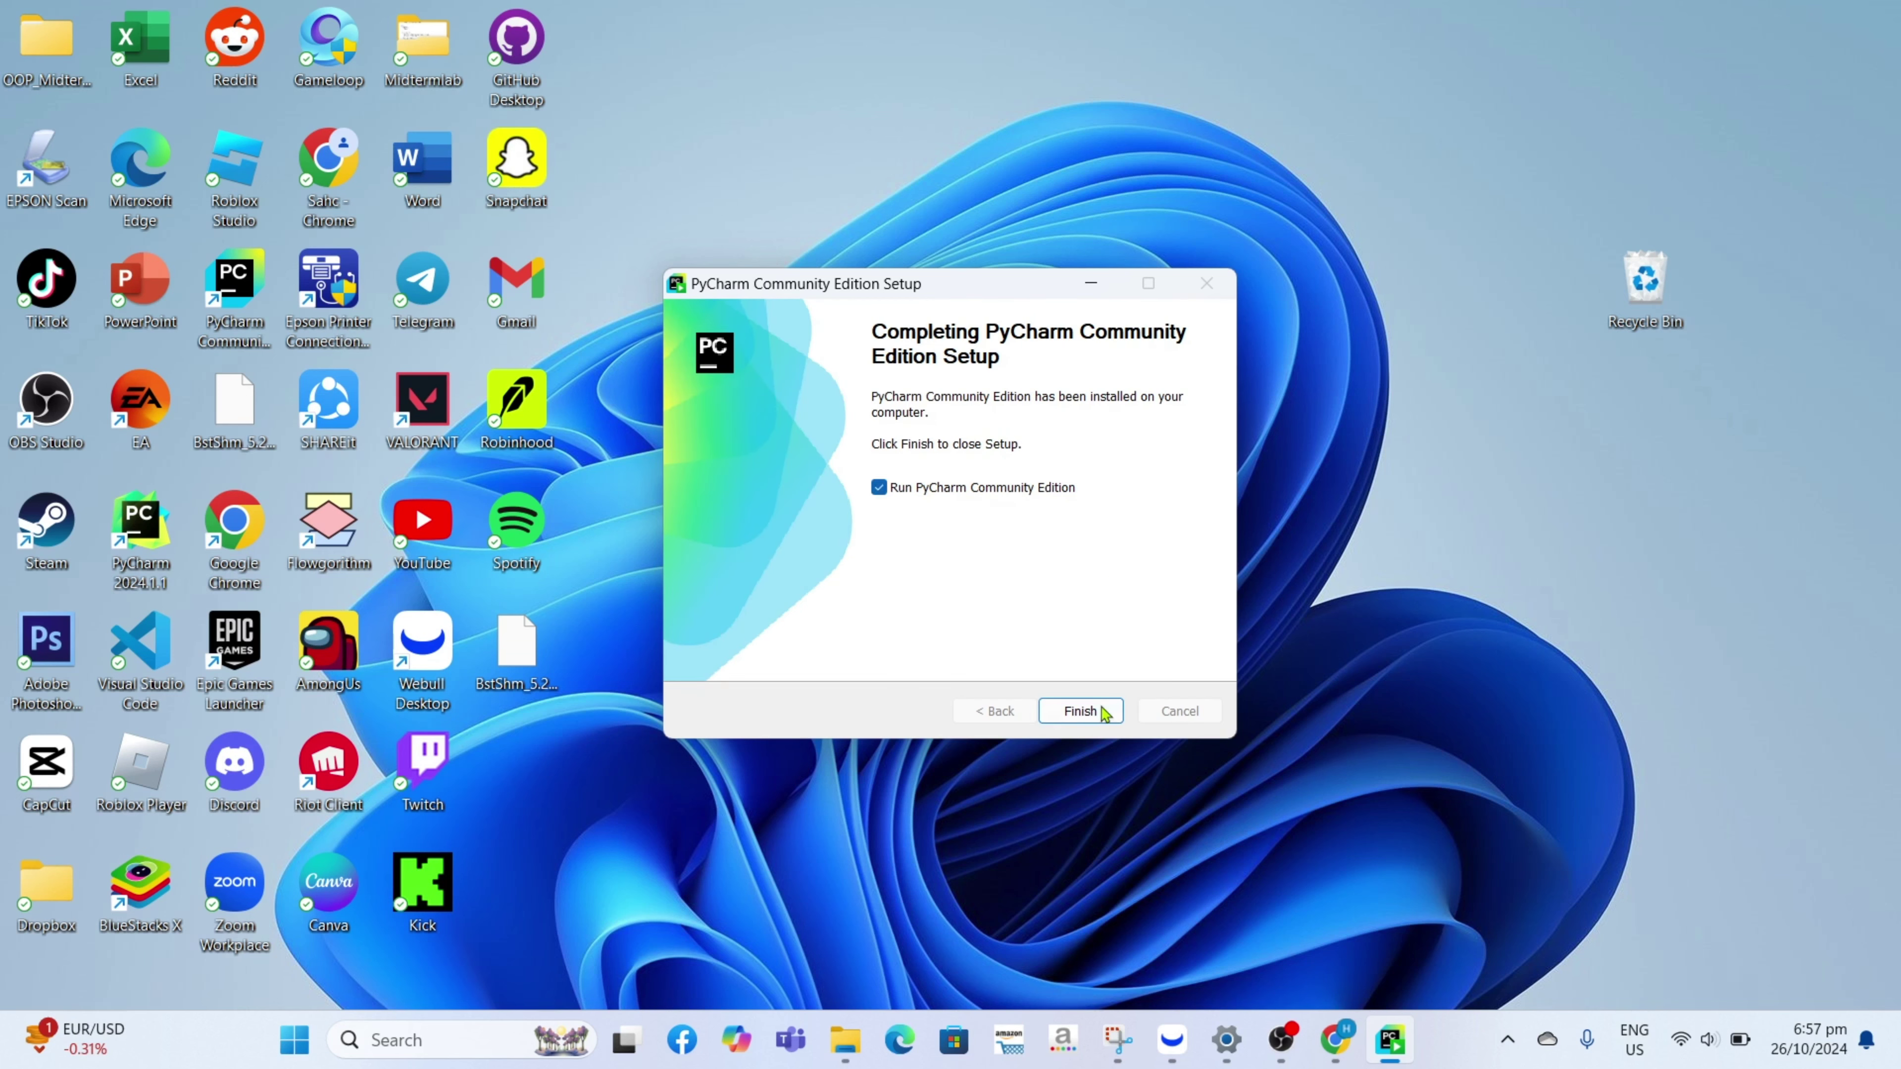
click(1099, 711)
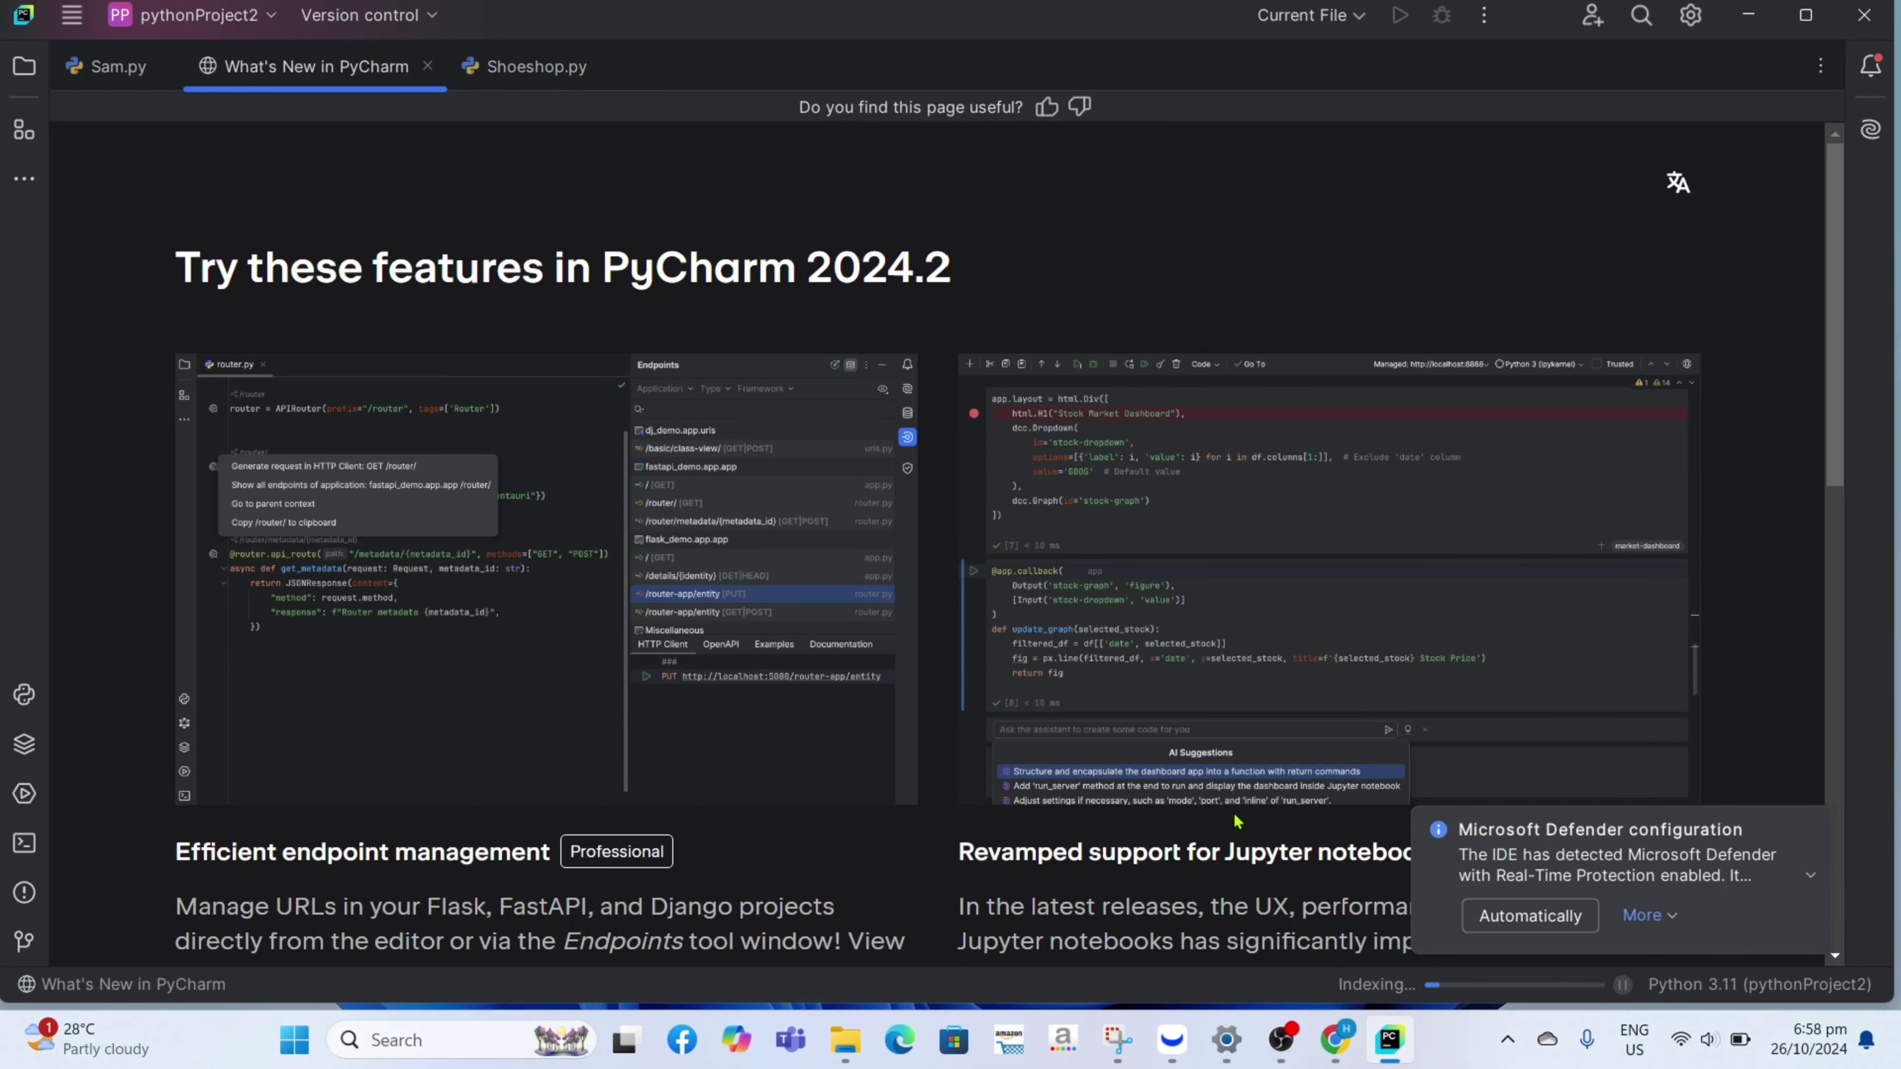
- Create a new Python scratch file and place the cursor on its first line
click(71, 15)
click(158, 161)
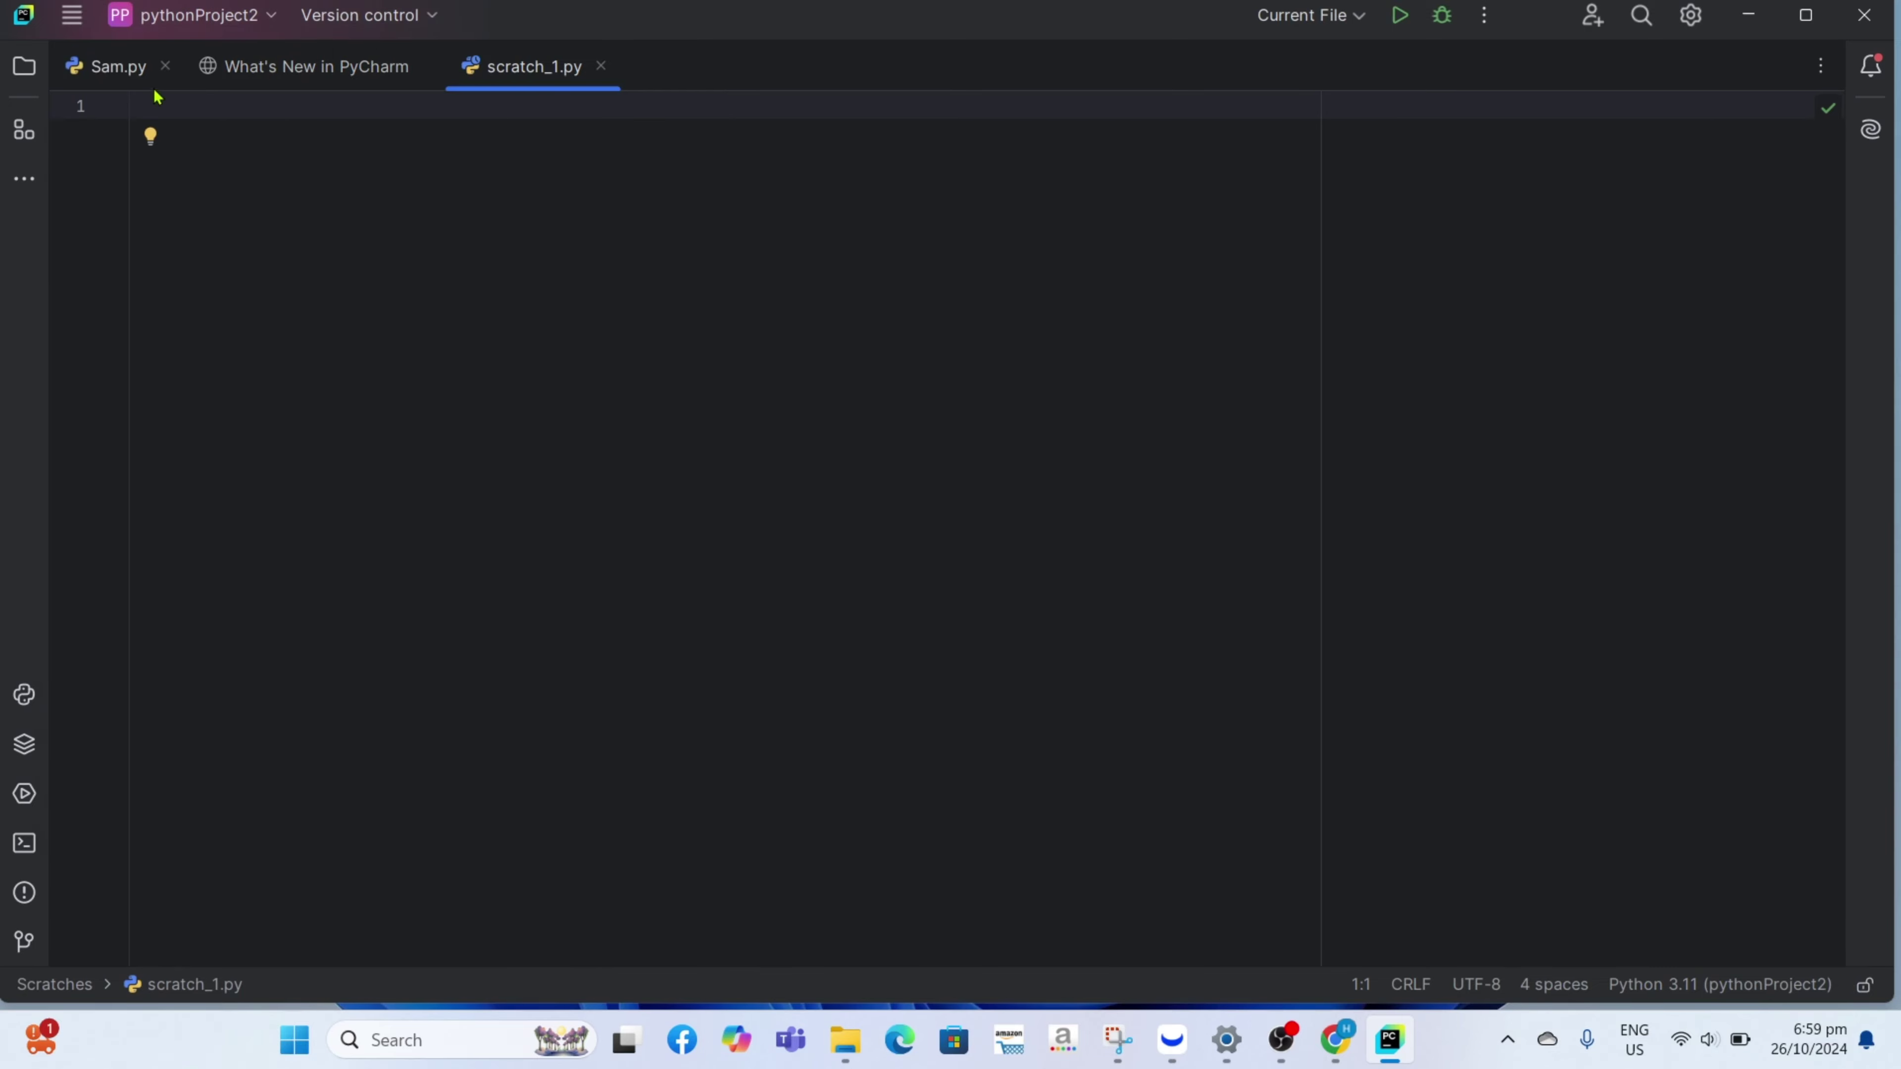
click(178, 107)
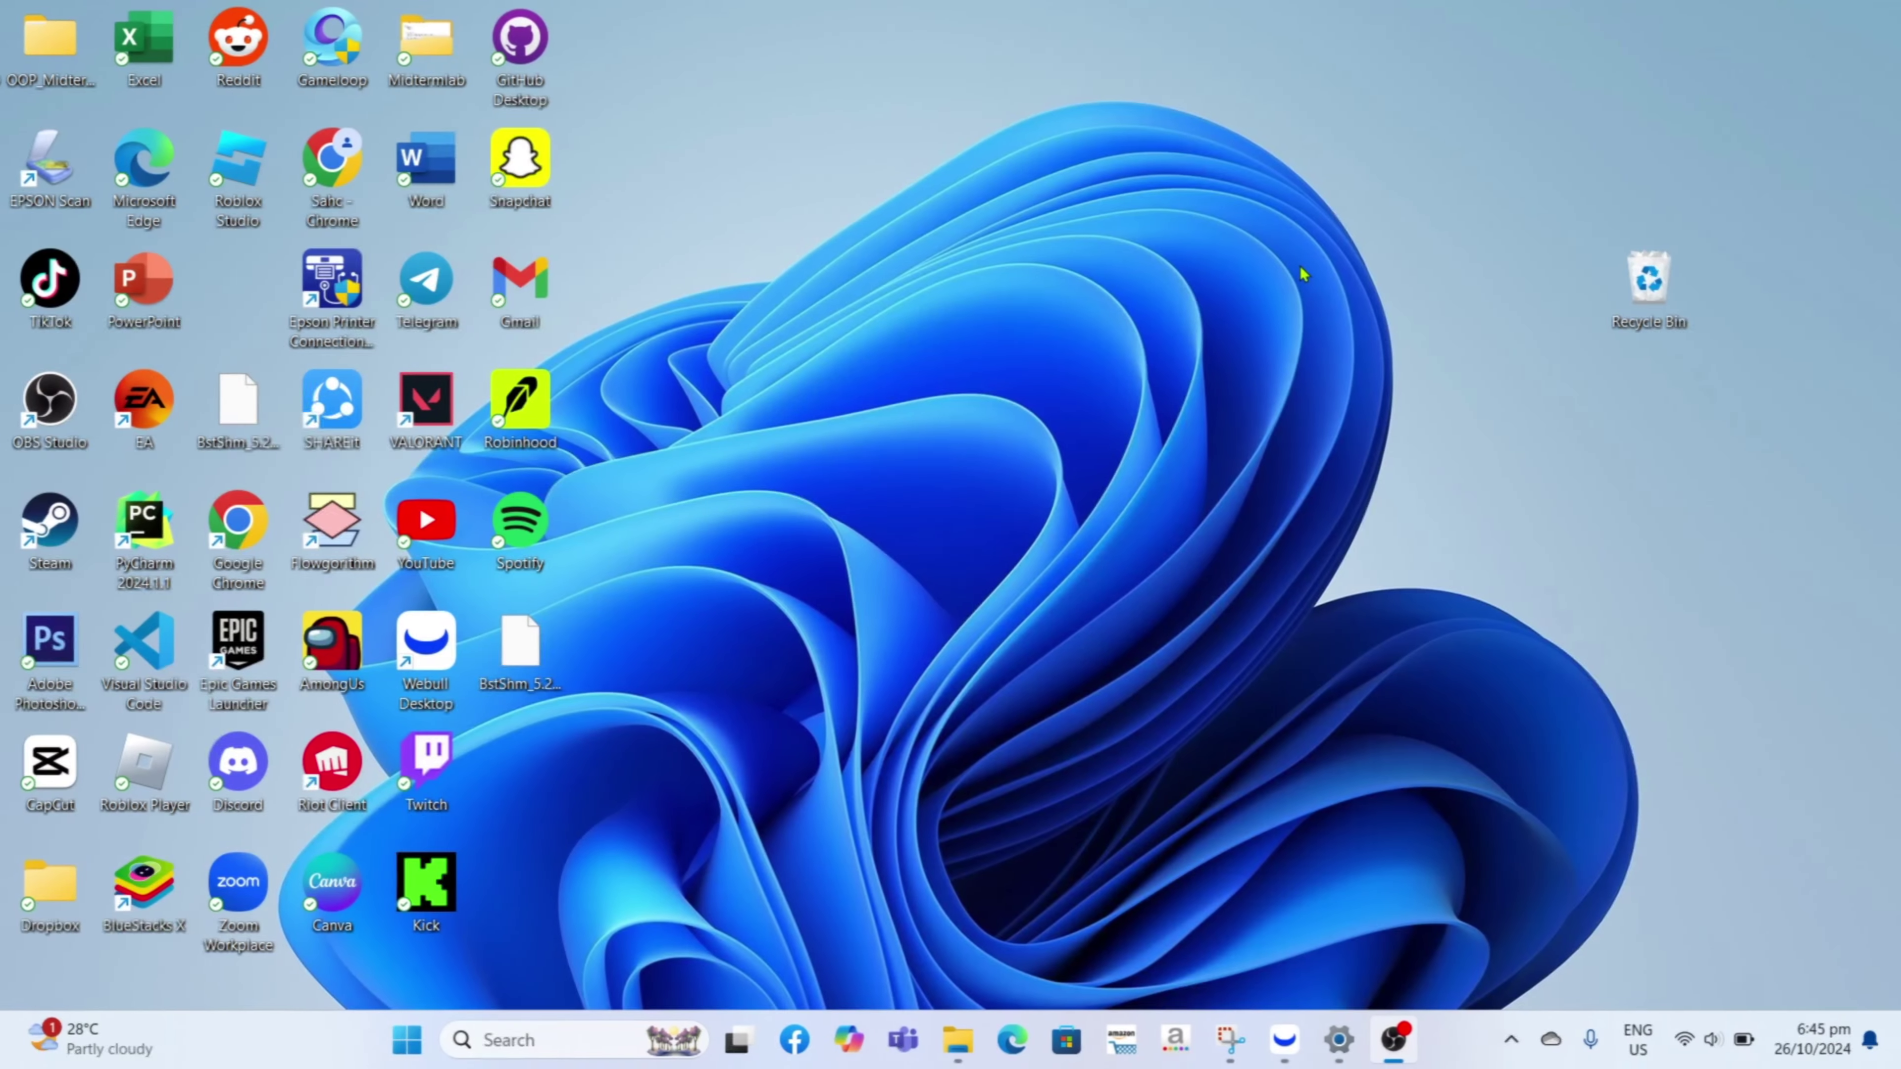